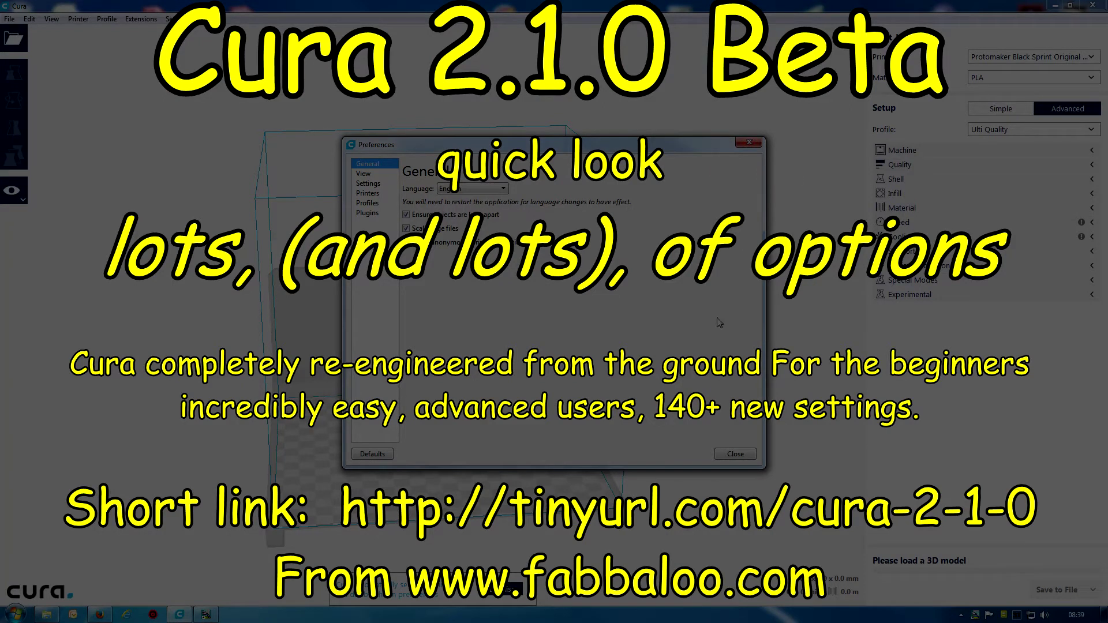
- Close Preferences and view the About information for this Cura version
left_click(735, 454)
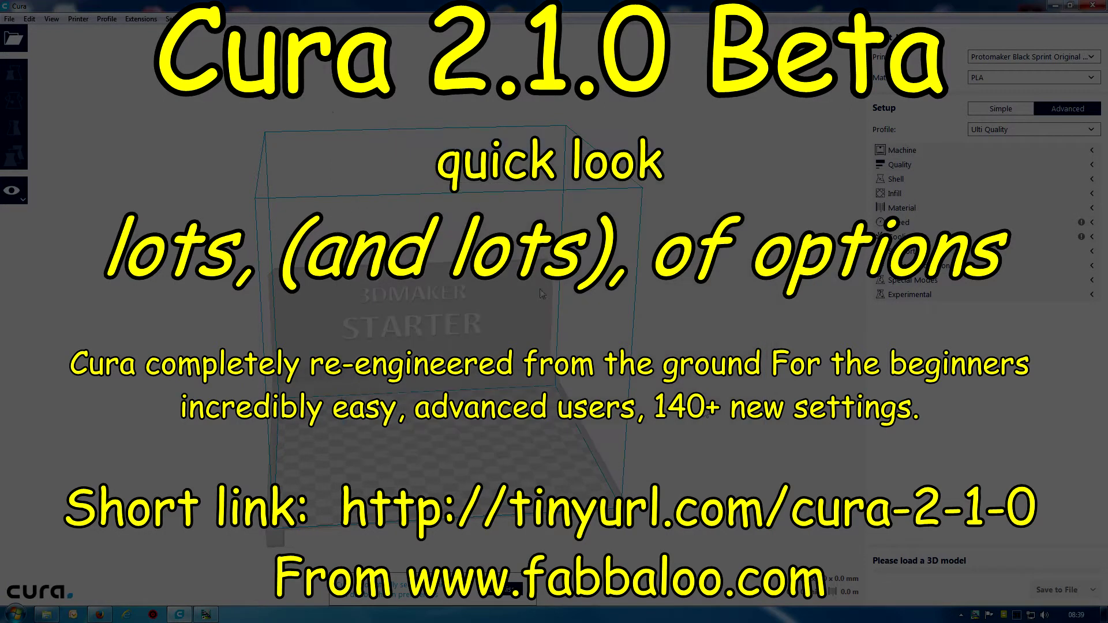
left_click(202, 19)
left_click(231, 72)
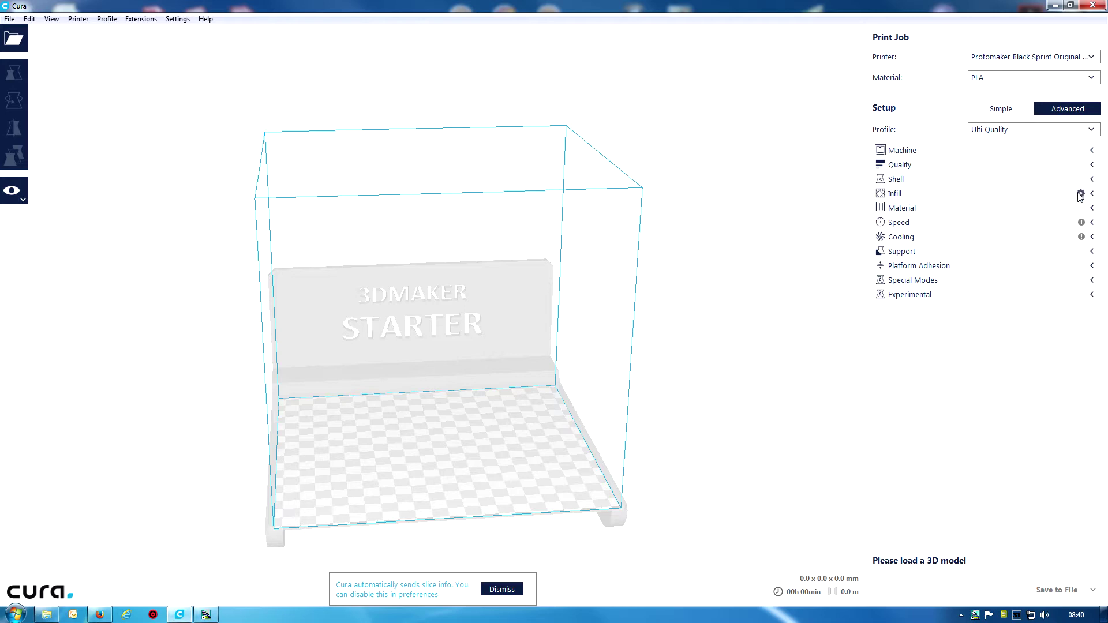
- Open Setting Visibility from the Infill row and scroll through the full settings list
left_click(1081, 194)
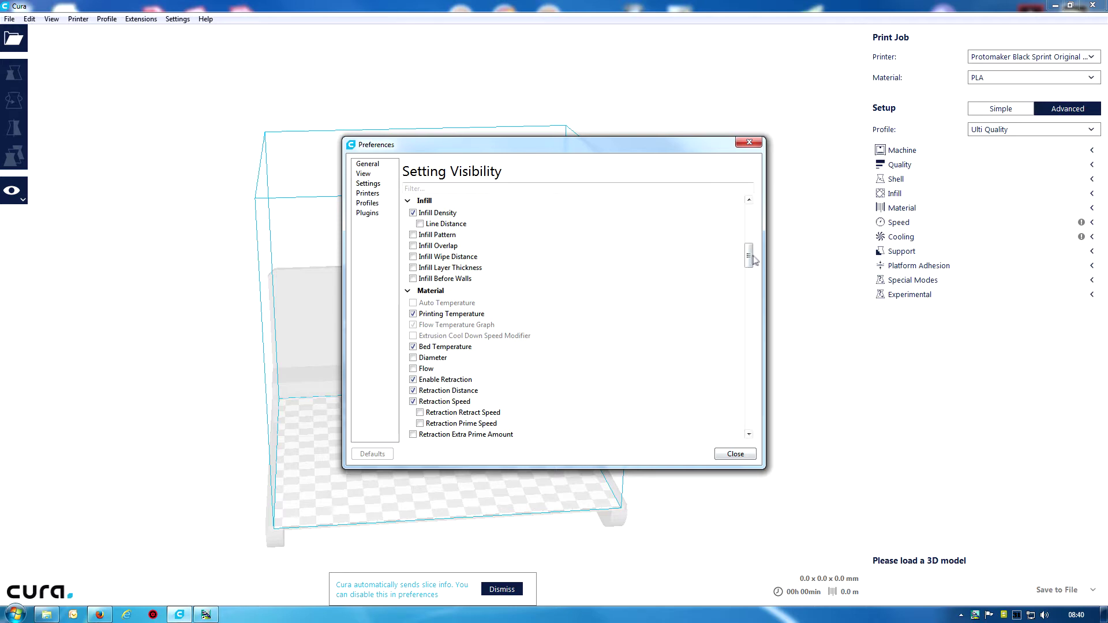
left_click_drag(750, 255, 751, 341)
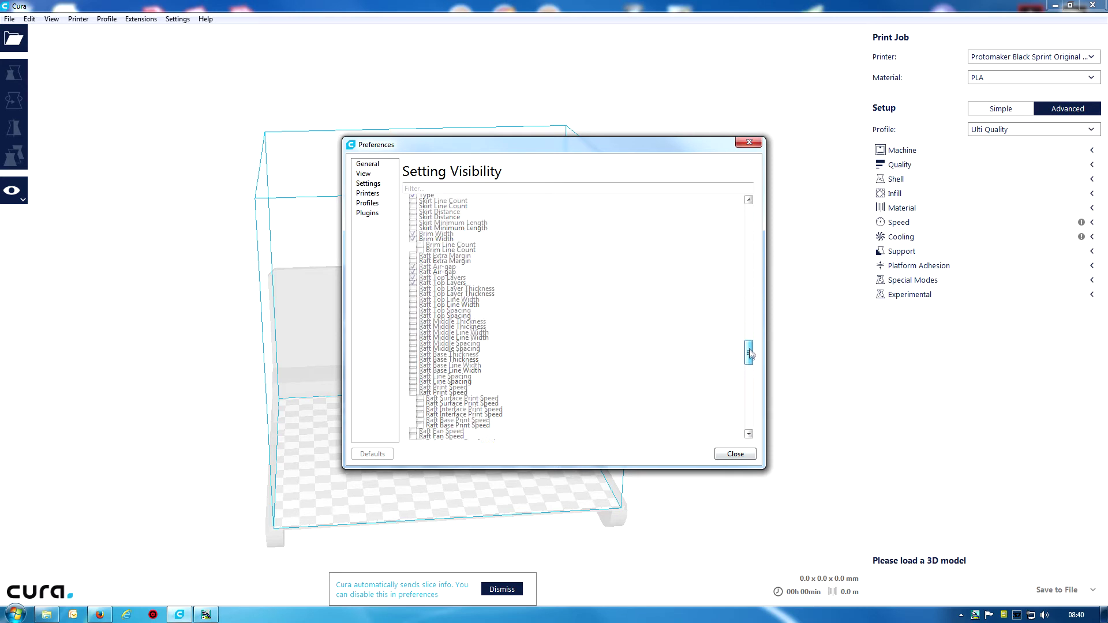
left_click_drag(752, 354, 752, 425)
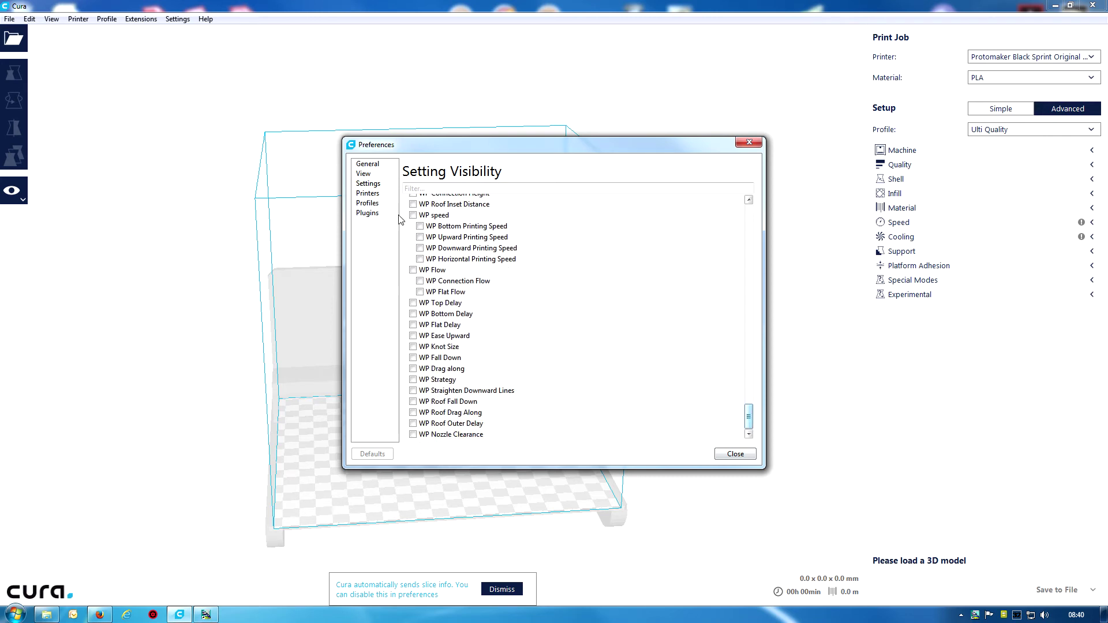
- Browse the Printers page, then view the High Quality profile's details
left_click(367, 195)
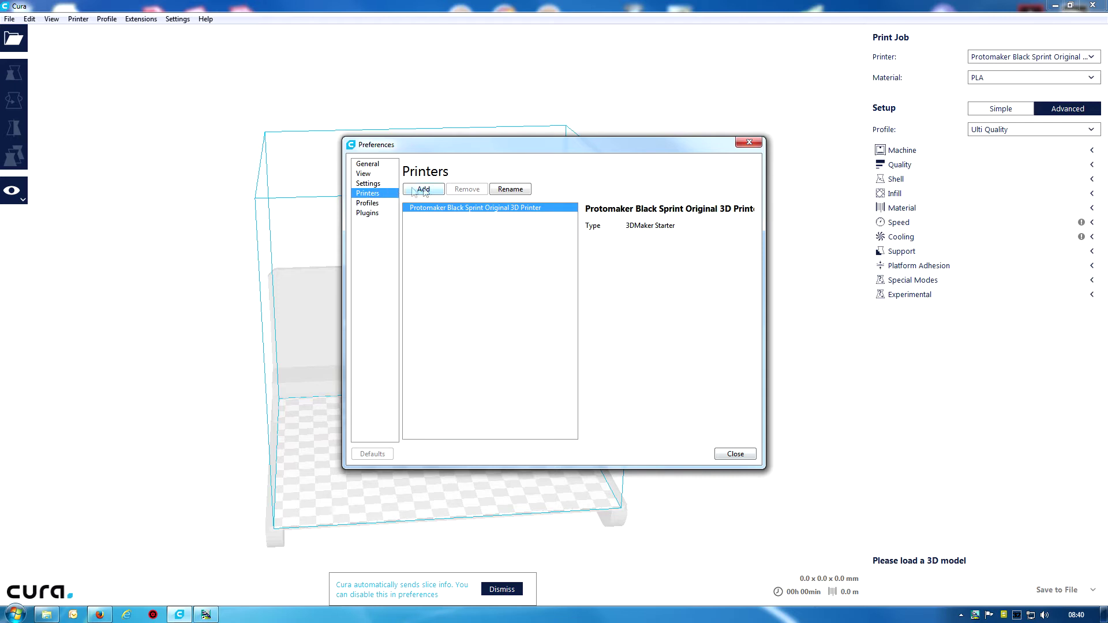
left_click(370, 205)
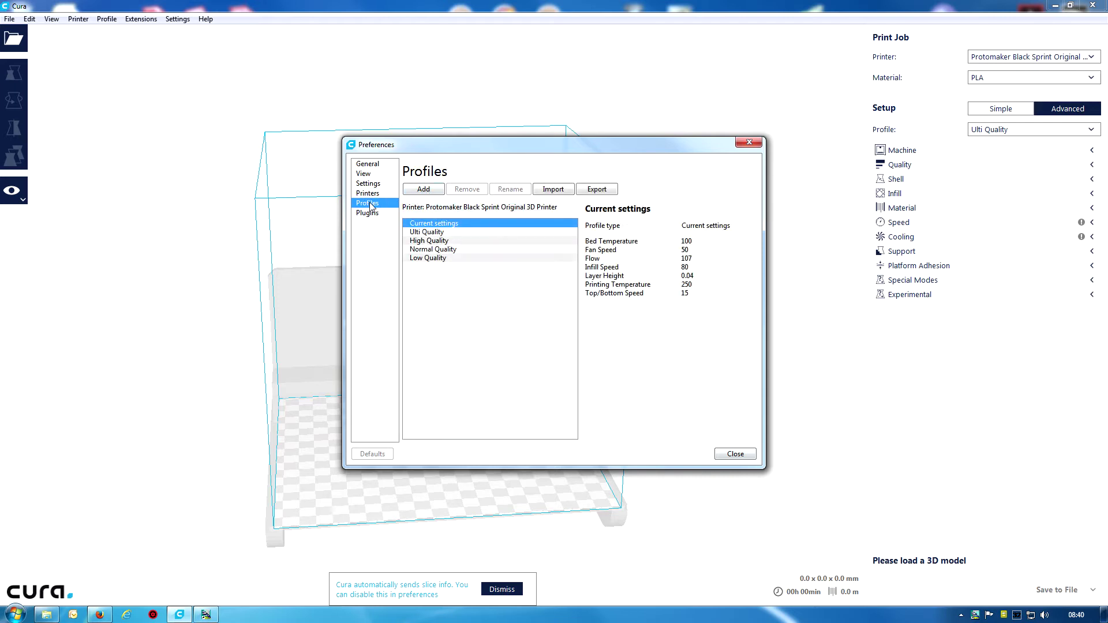
left_click(446, 242)
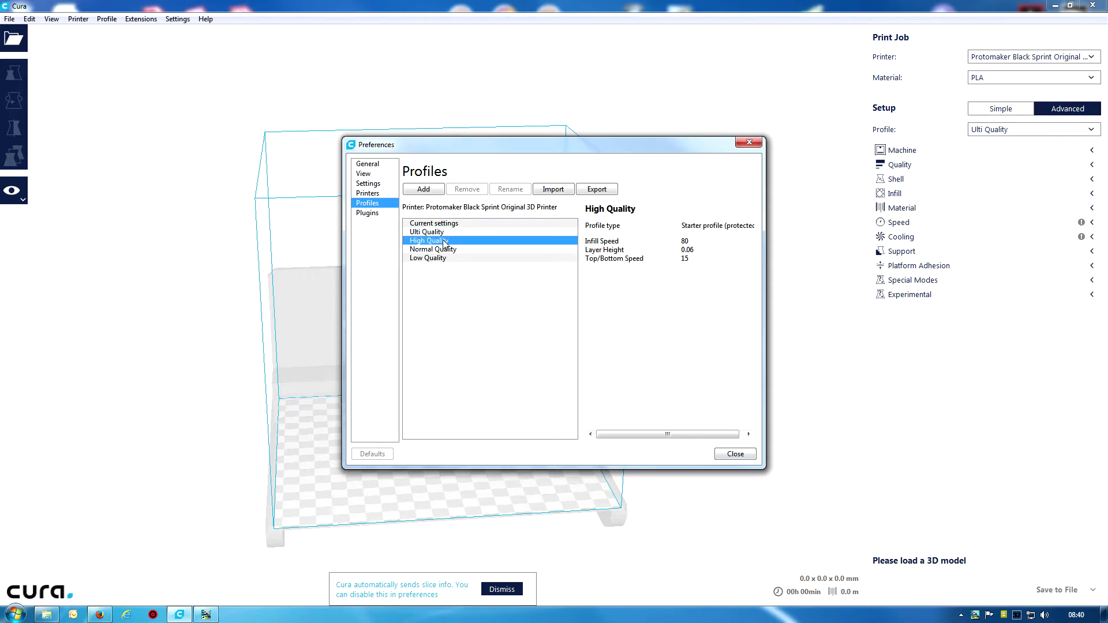
- Create an Ulti Quality (Customised) profile, delete it again, then view the installed plugins
left_click(424, 189)
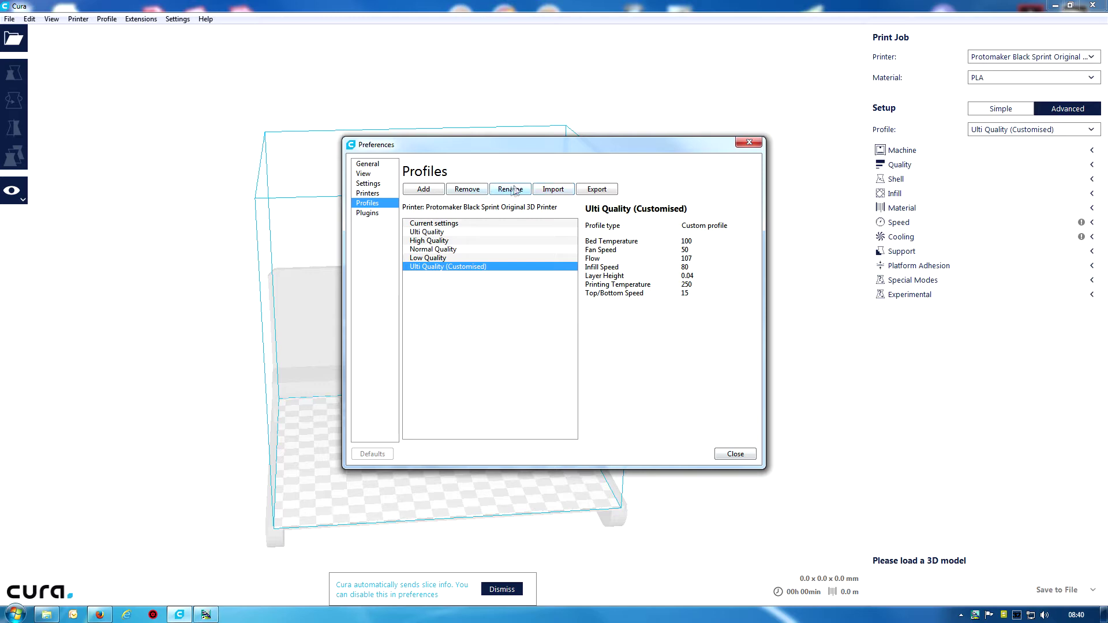
left_click(481, 193)
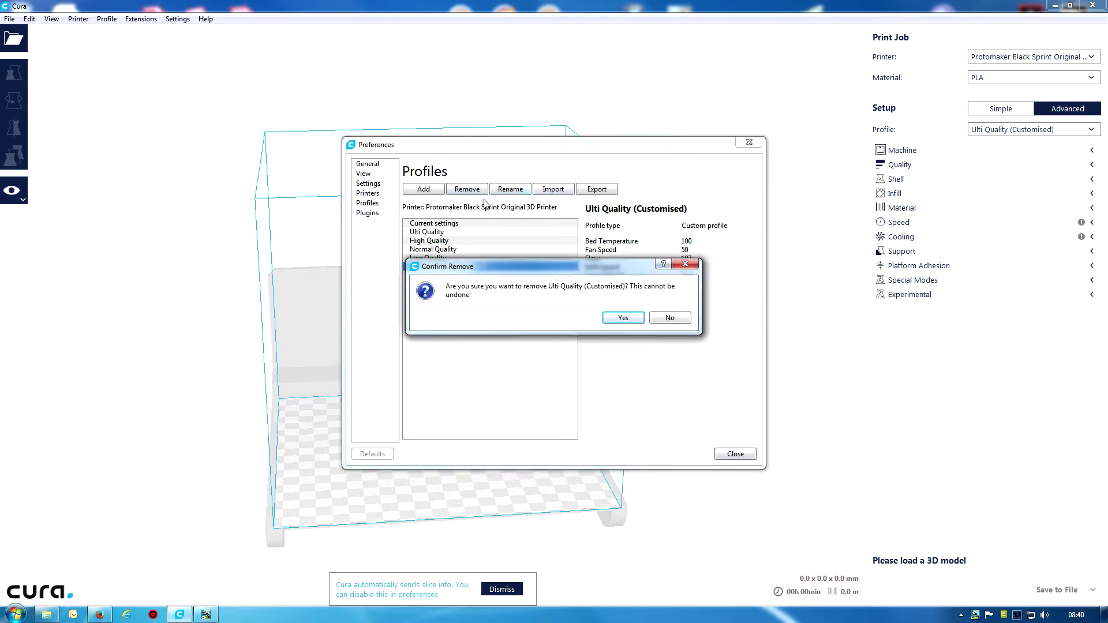
left_click(623, 318)
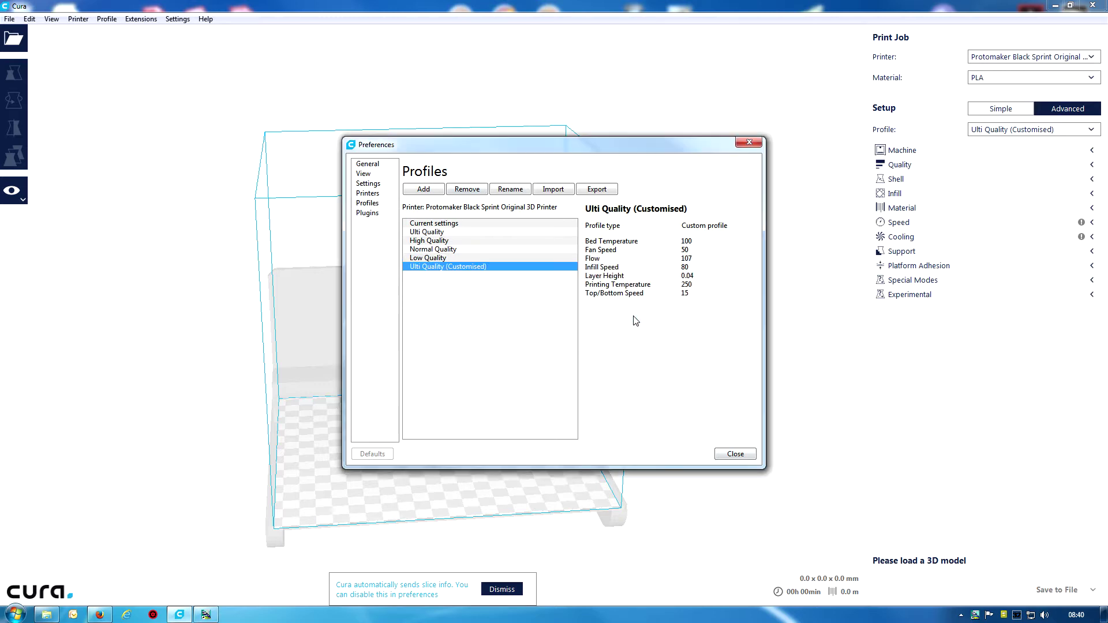
left_click(448, 241)
left_click(365, 214)
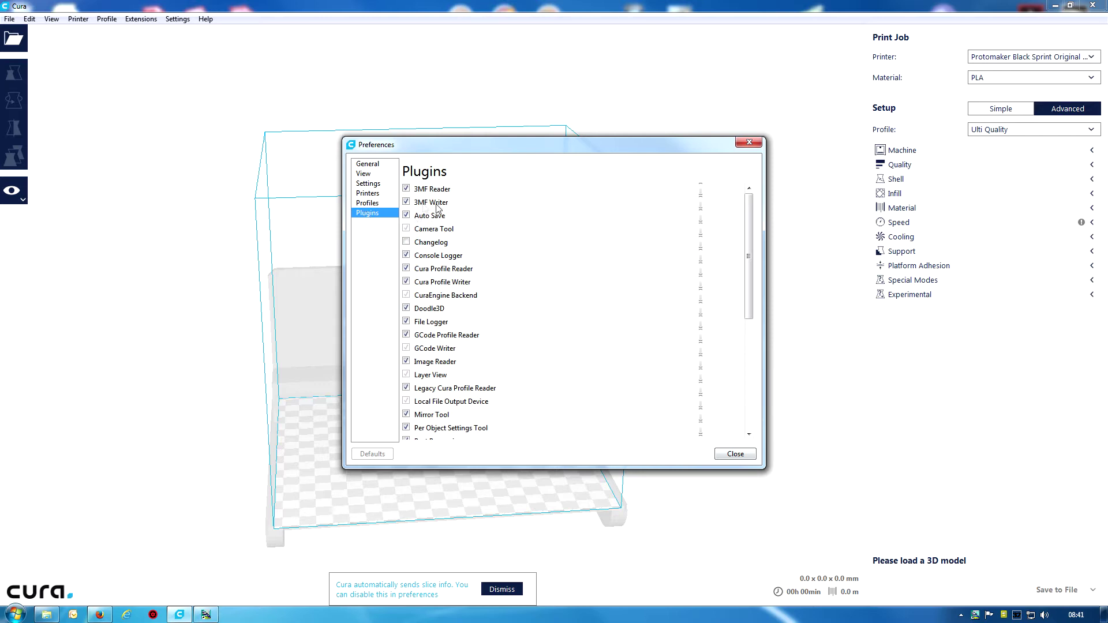
left_click_drag(748, 225, 747, 348)
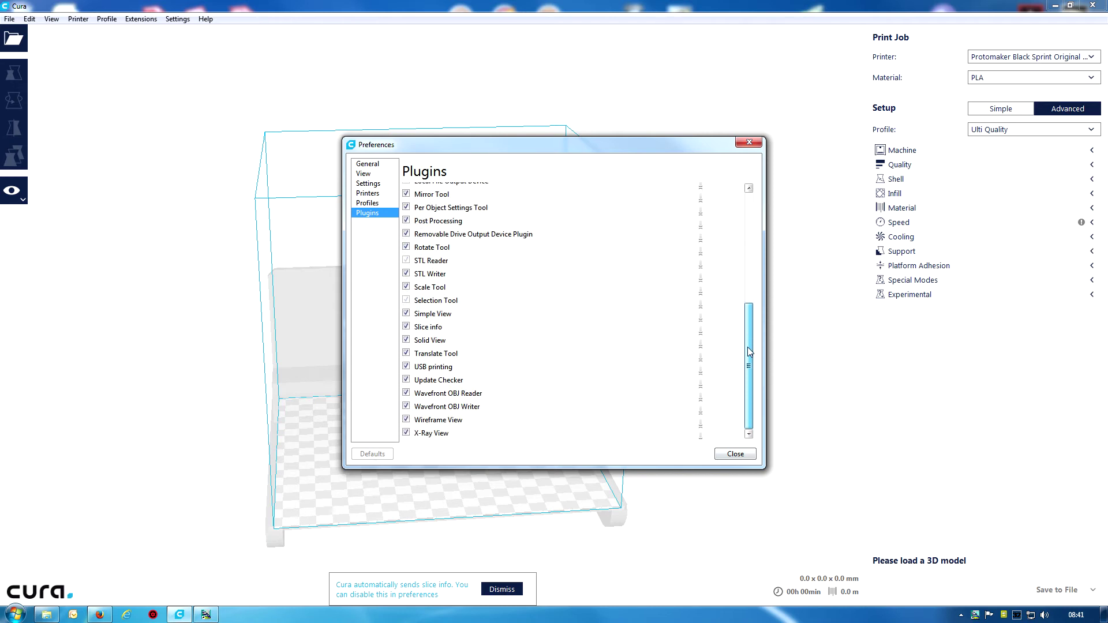
left_click(702, 334)
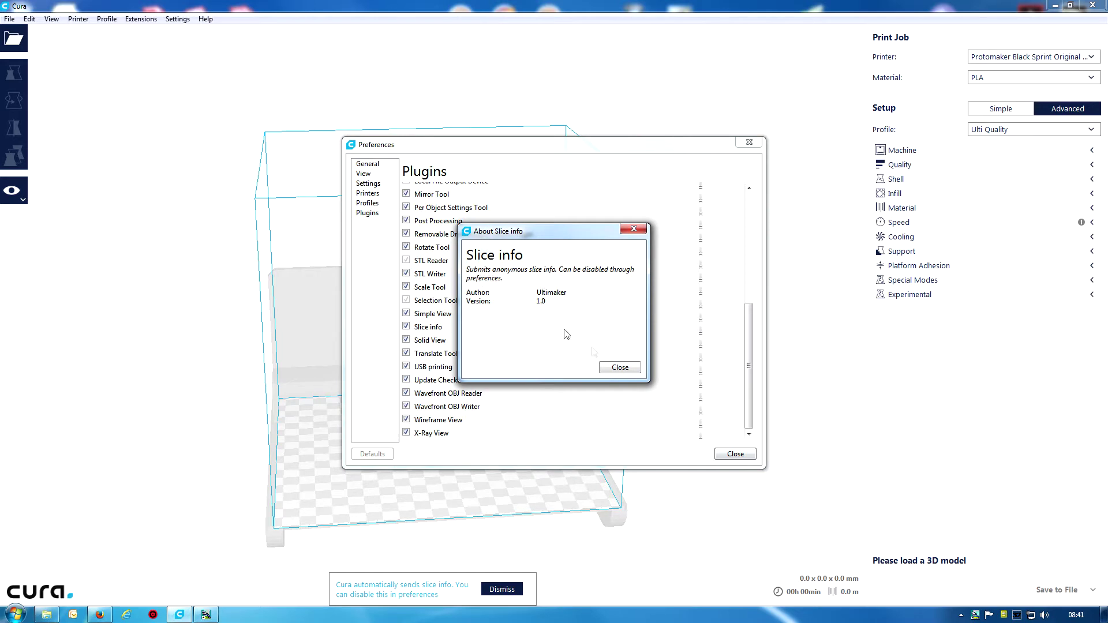
left_click(619, 368)
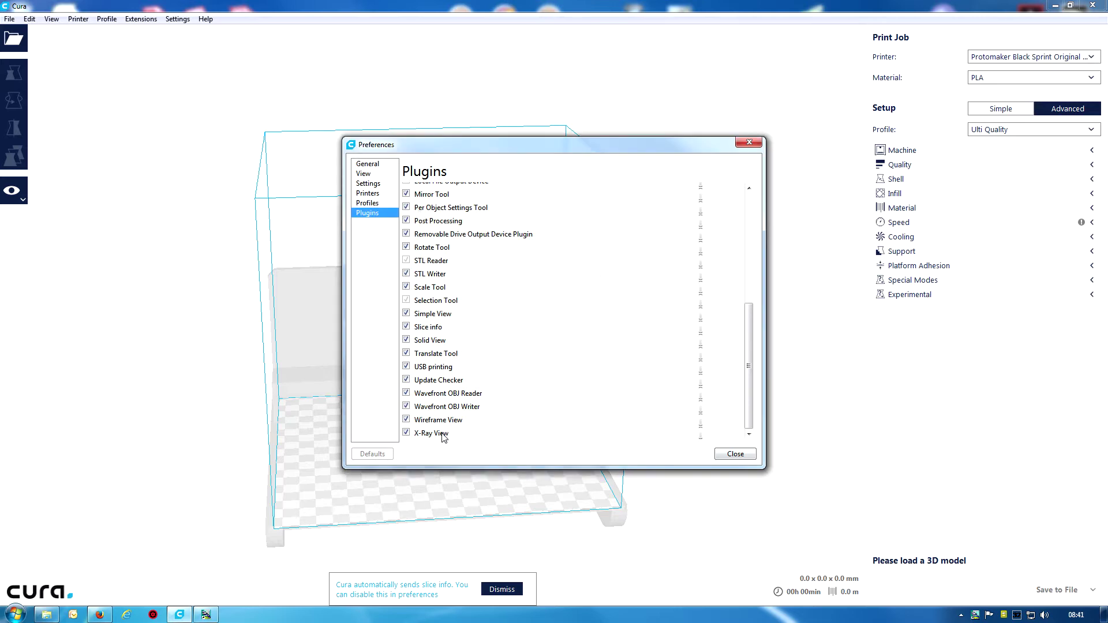
scroll(587, 411, "up", 6)
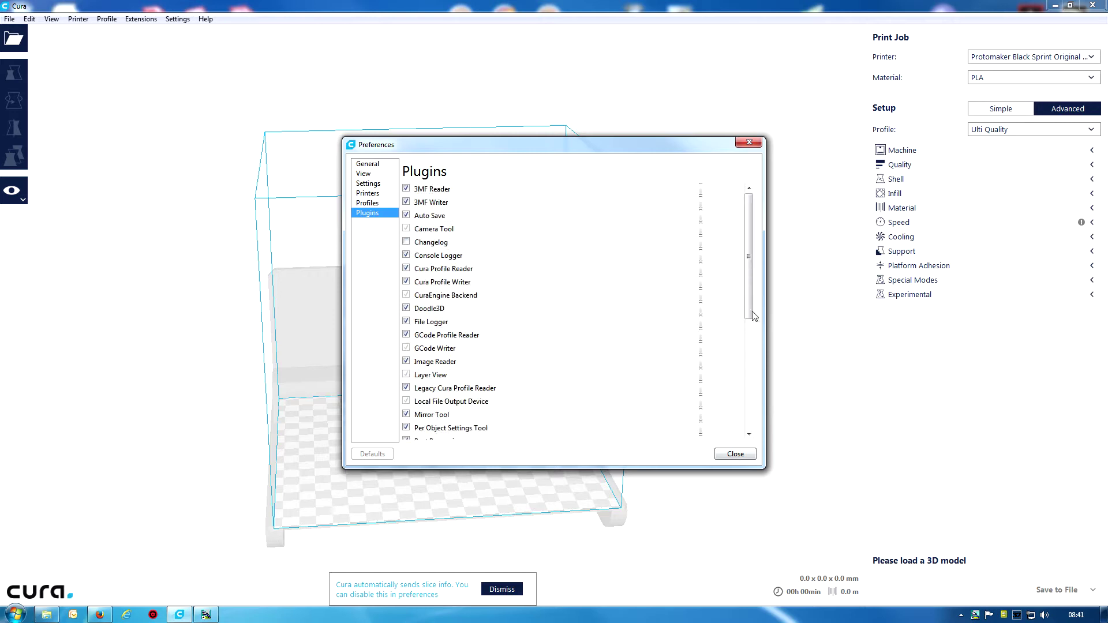
scroll(752, 310, "down", 6)
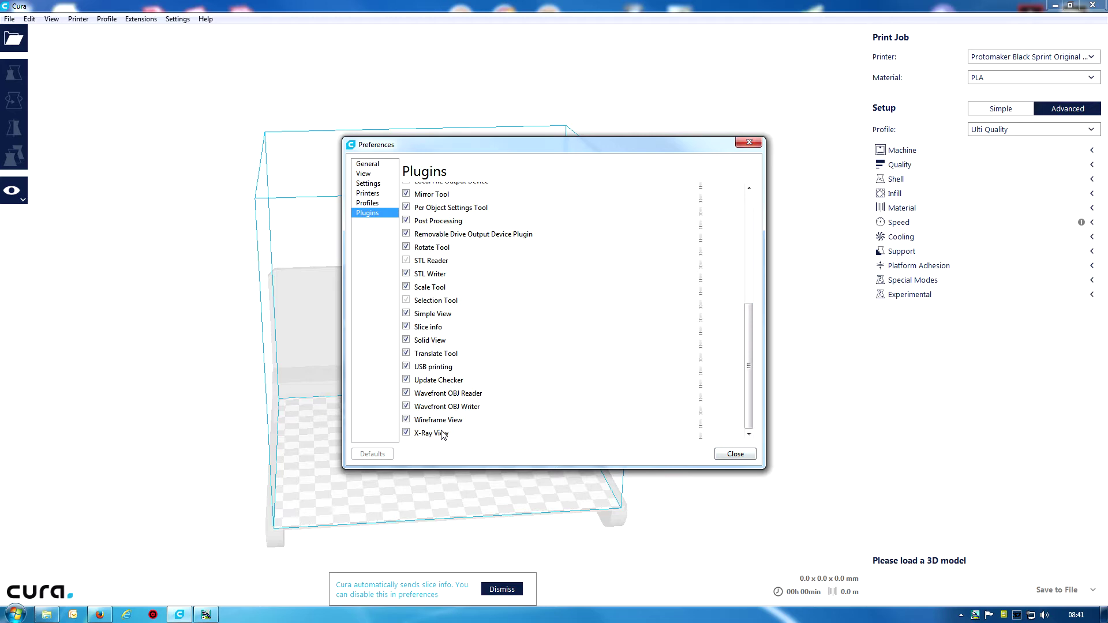
scroll(698, 442, "up", 6)
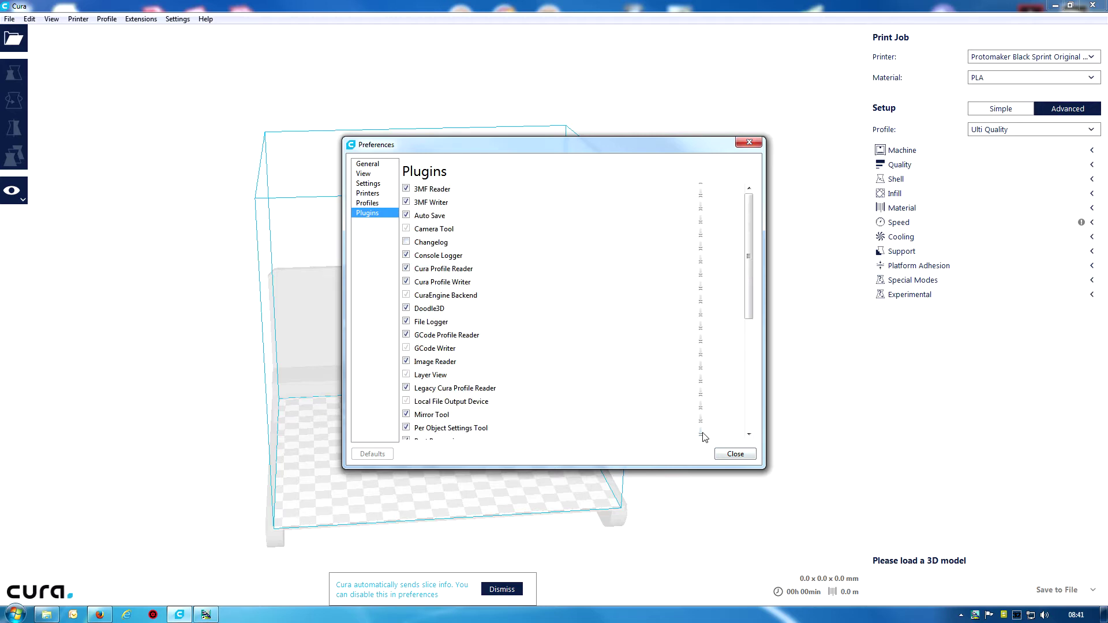
scroll(755, 376, "down", 6)
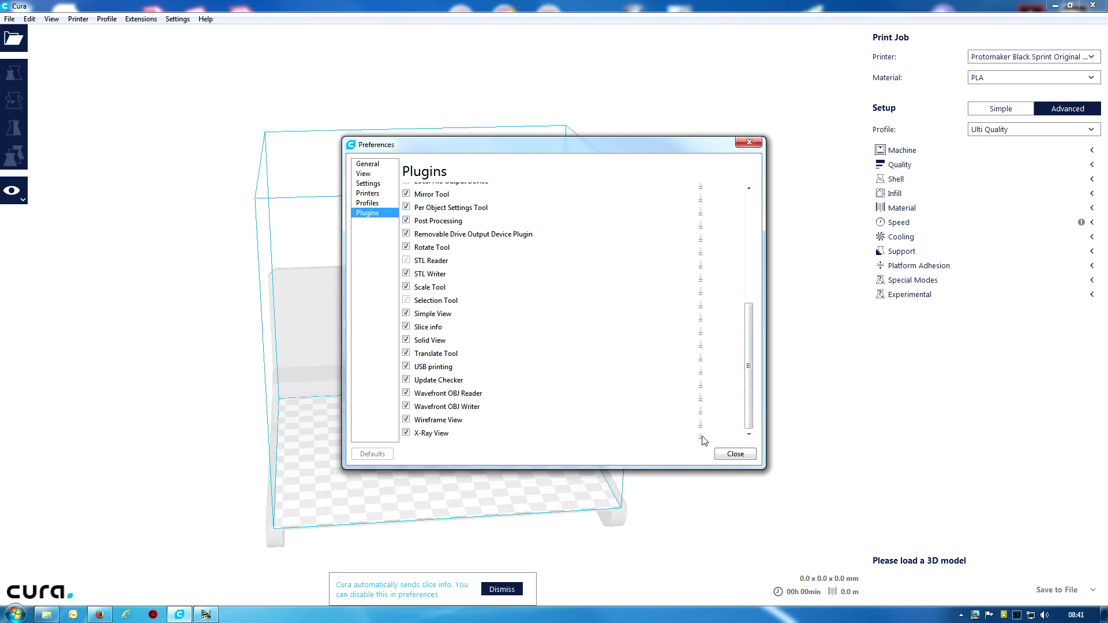
left_click(701, 437)
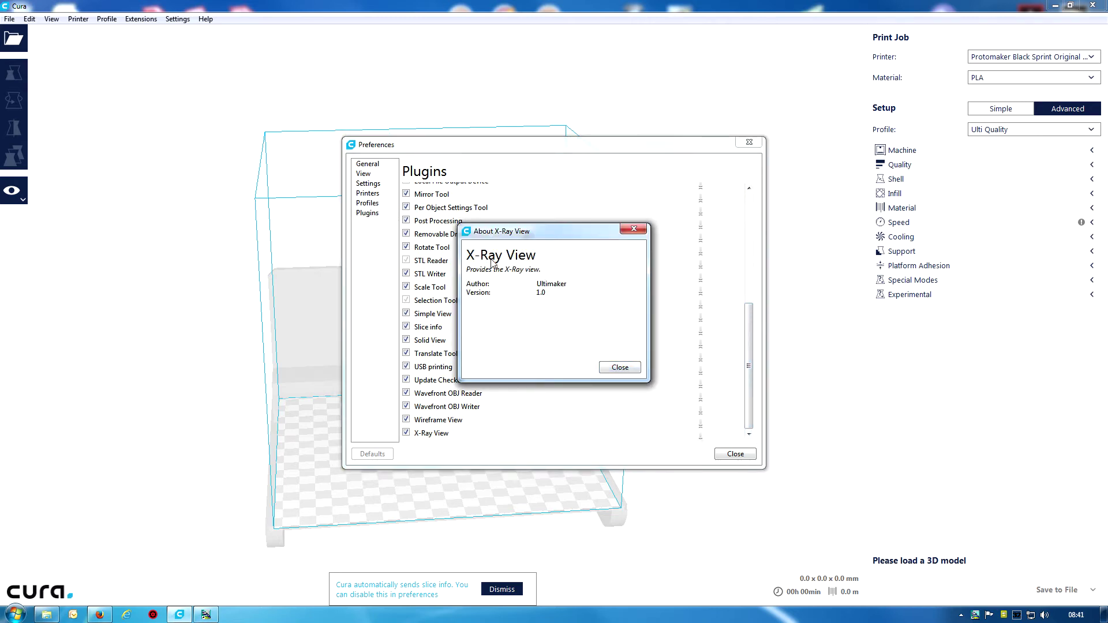
left_click(616, 365)
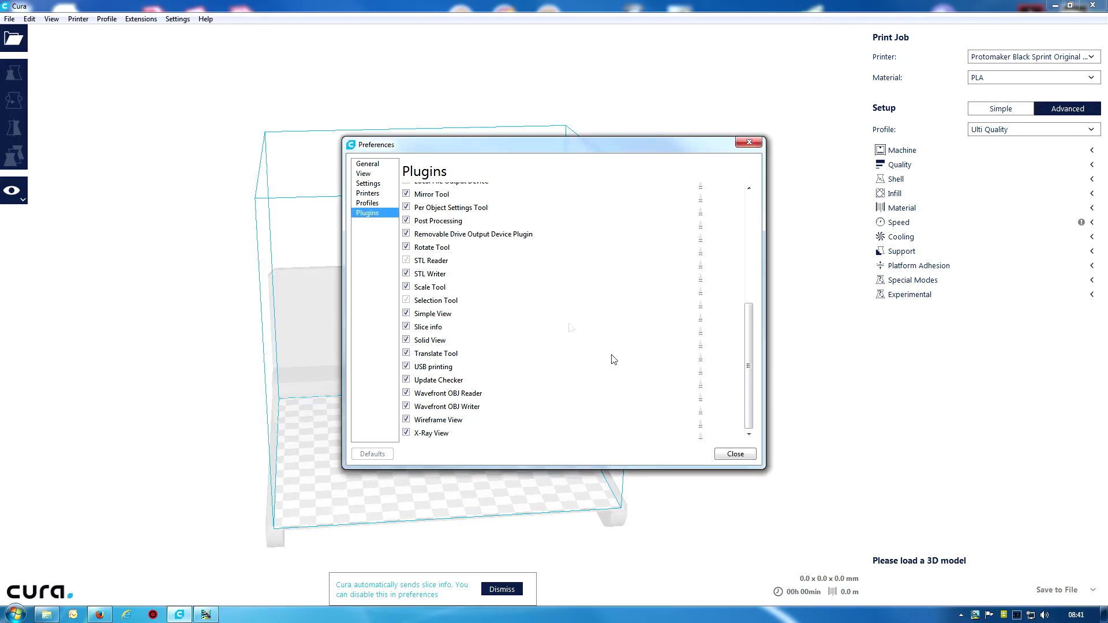
- Browse the View, Setting Visibility, Printers and General preference pages
left_click(372, 174)
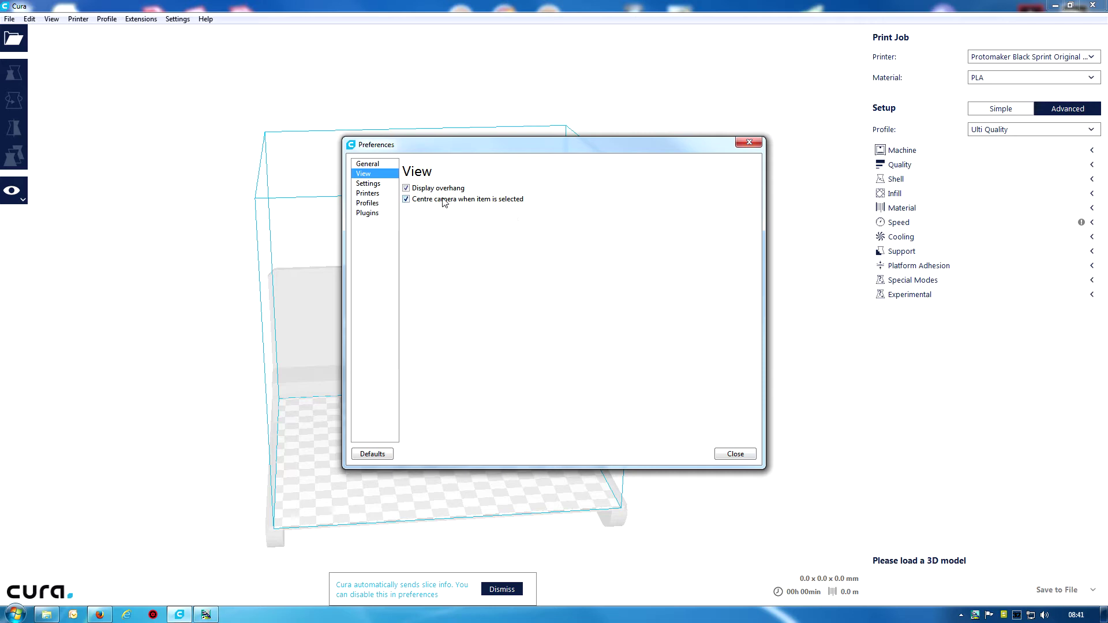
left_click(372, 185)
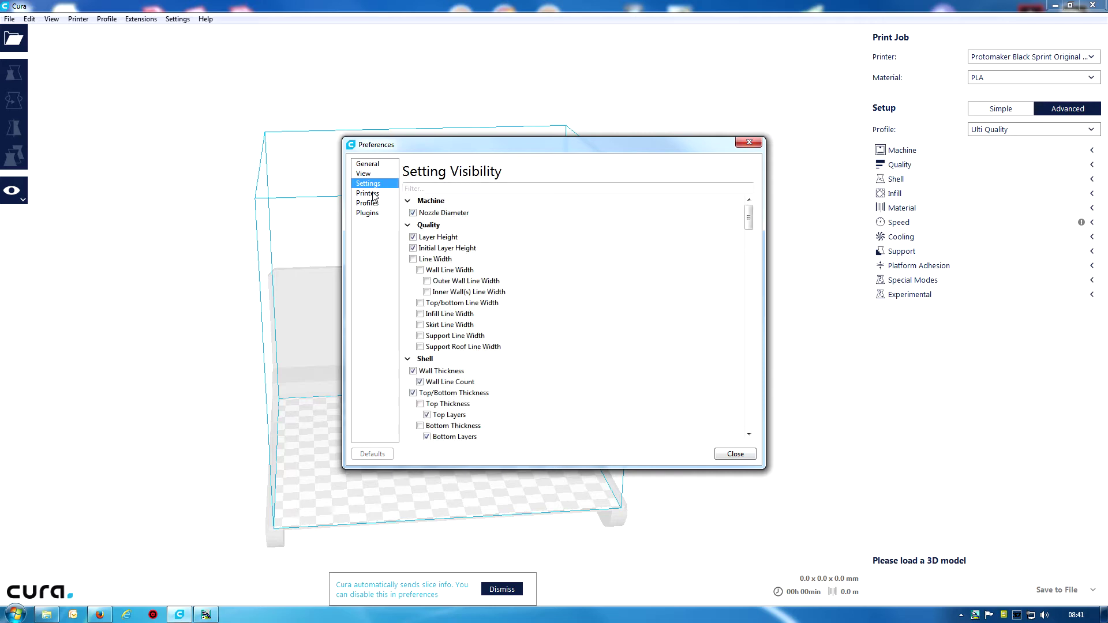
left_click(374, 195)
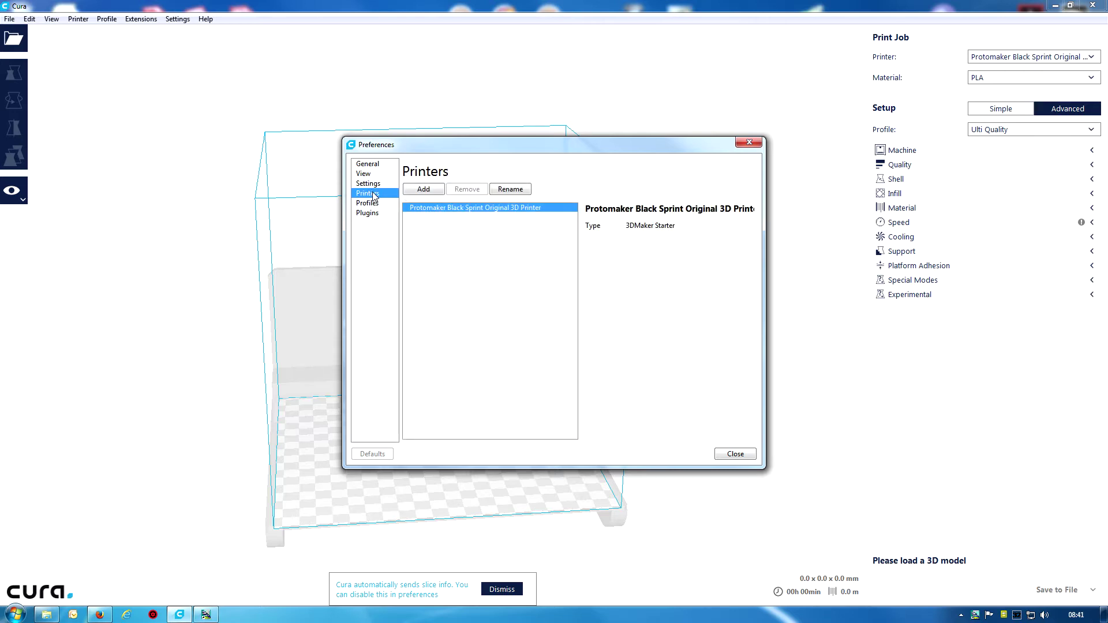
left_click(377, 167)
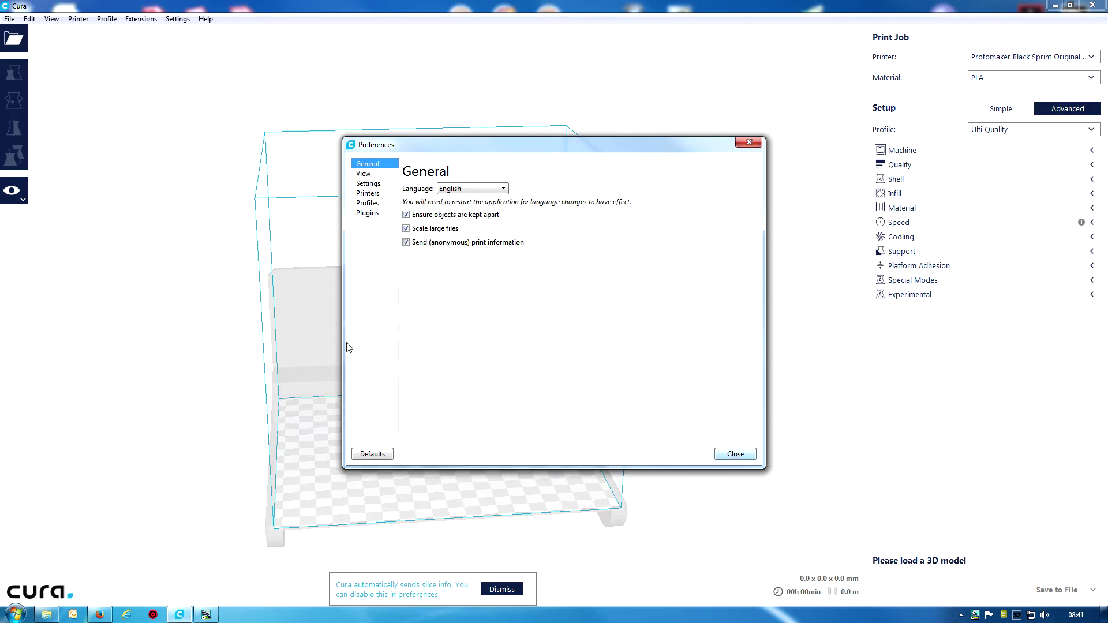
left_click(735, 454)
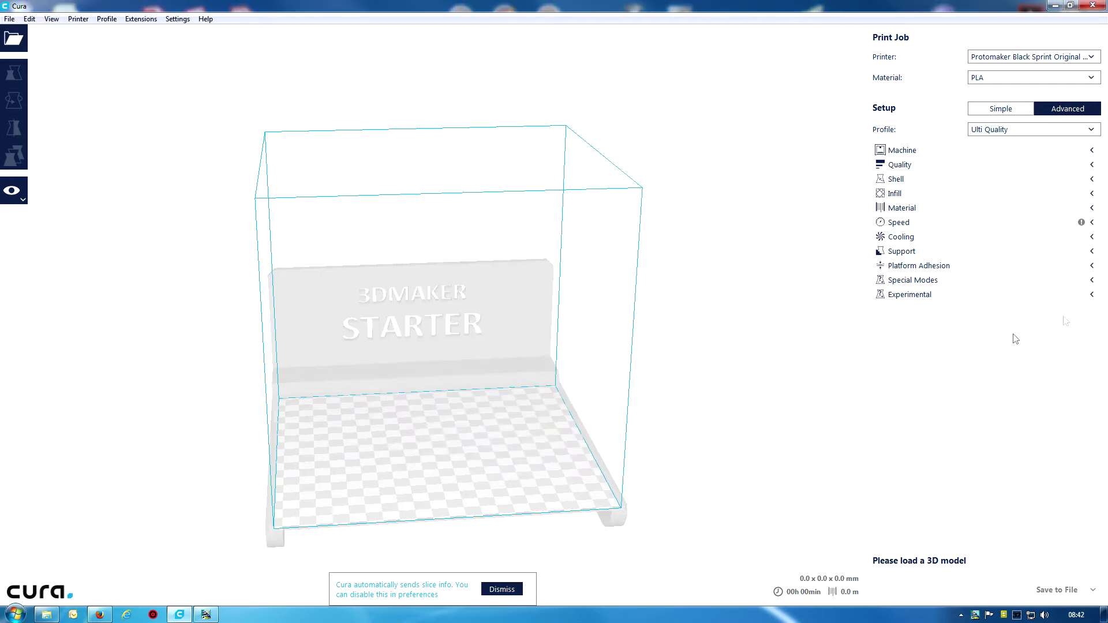
left_click(1080, 295)
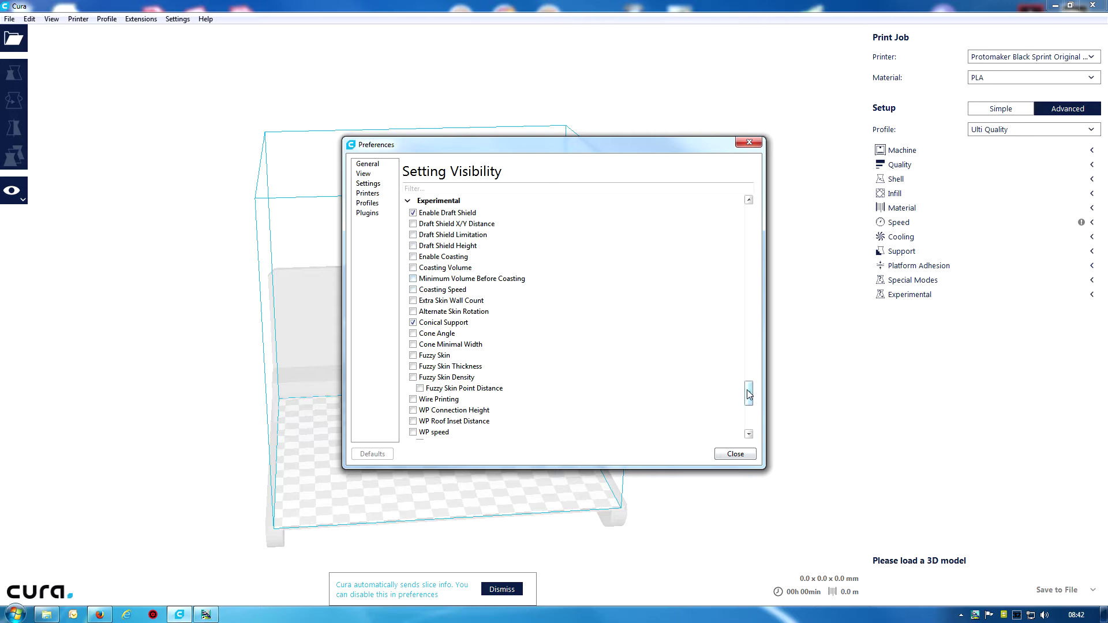
left_click_drag(749, 394, 761, 202)
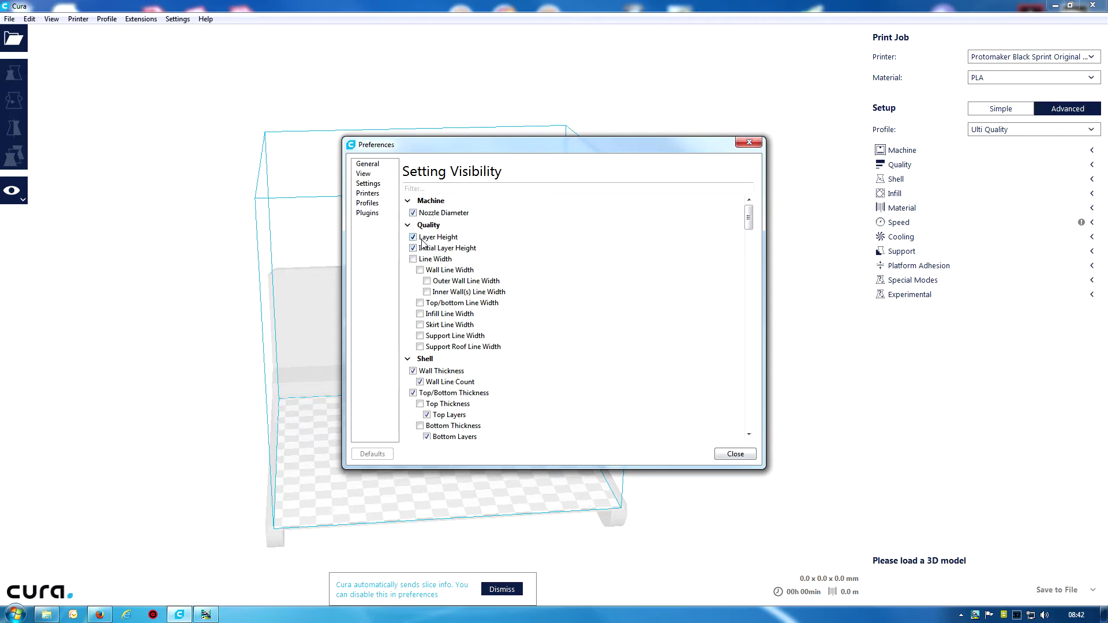
mouse_move(448, 218)
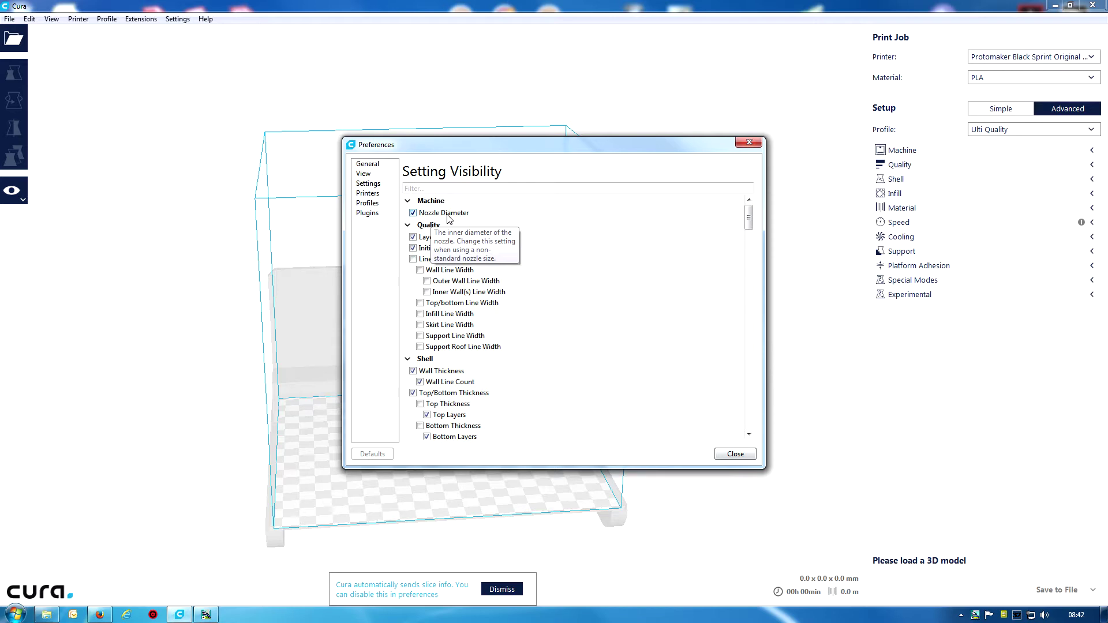
- Expand the Material settings and change the printing temperature to 190 °C
left_click(749, 143)
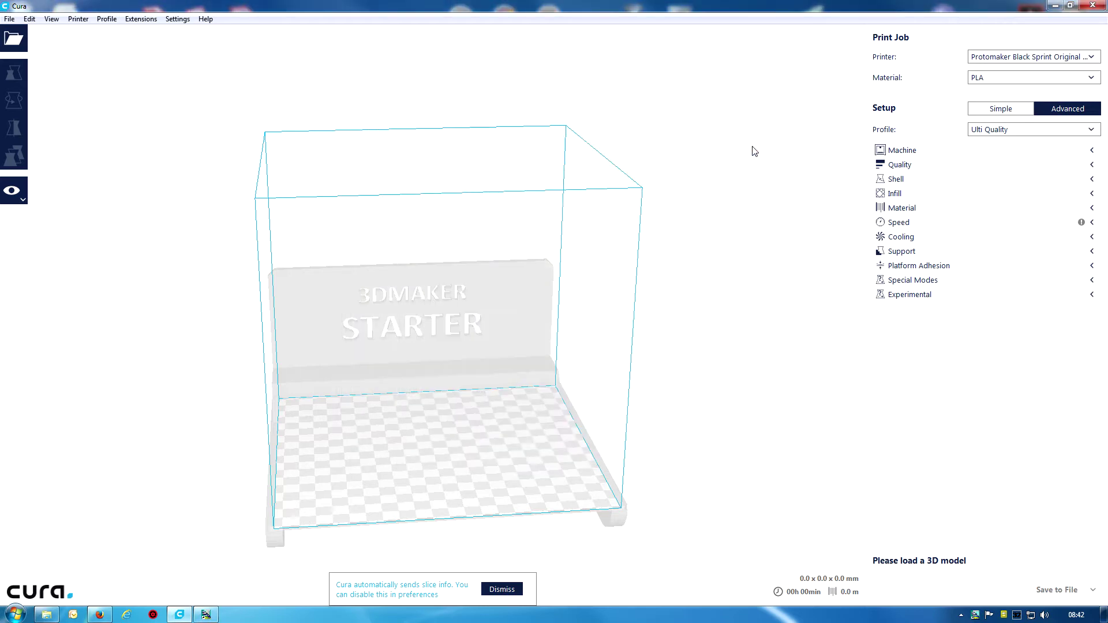
left_click(906, 209)
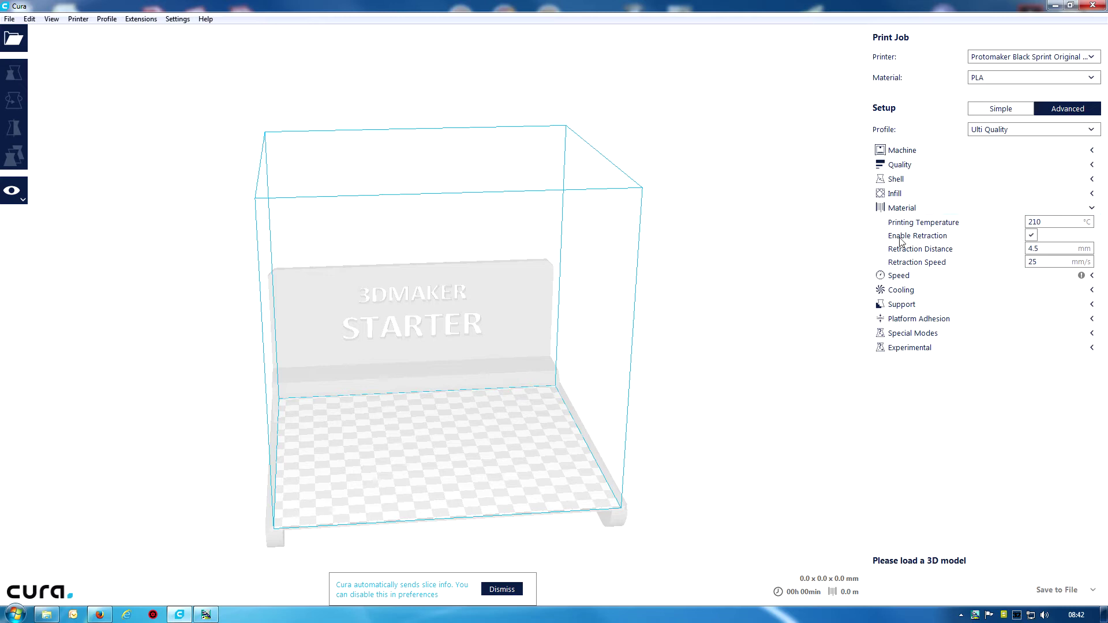
mouse_move(915, 251)
mouse_move(1048, 227)
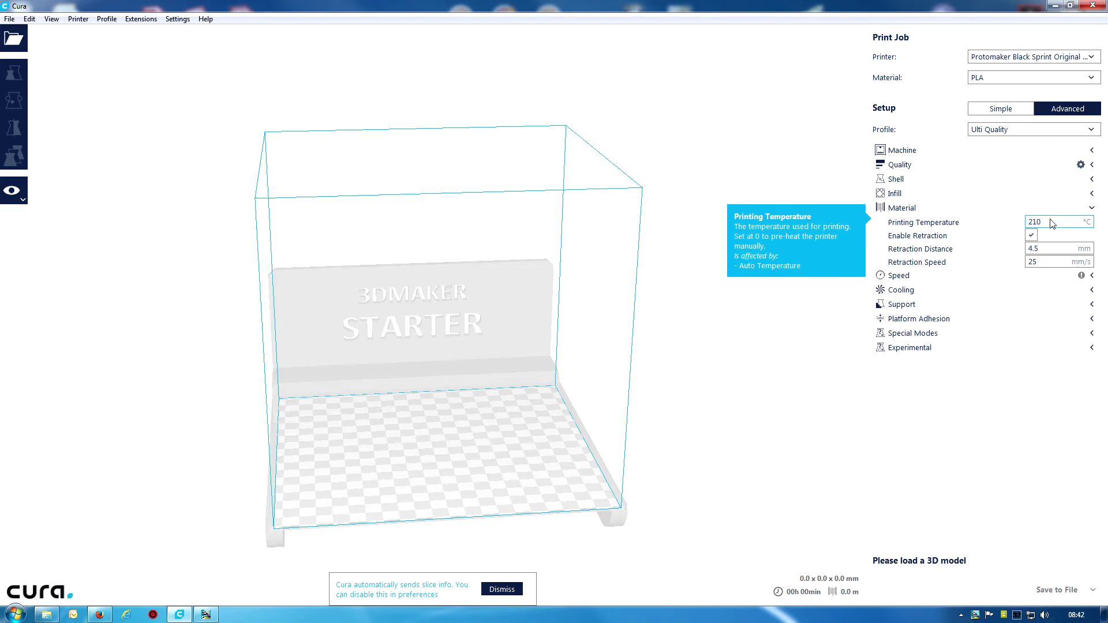
left_click_drag(1052, 223, 1012, 219)
type("1")
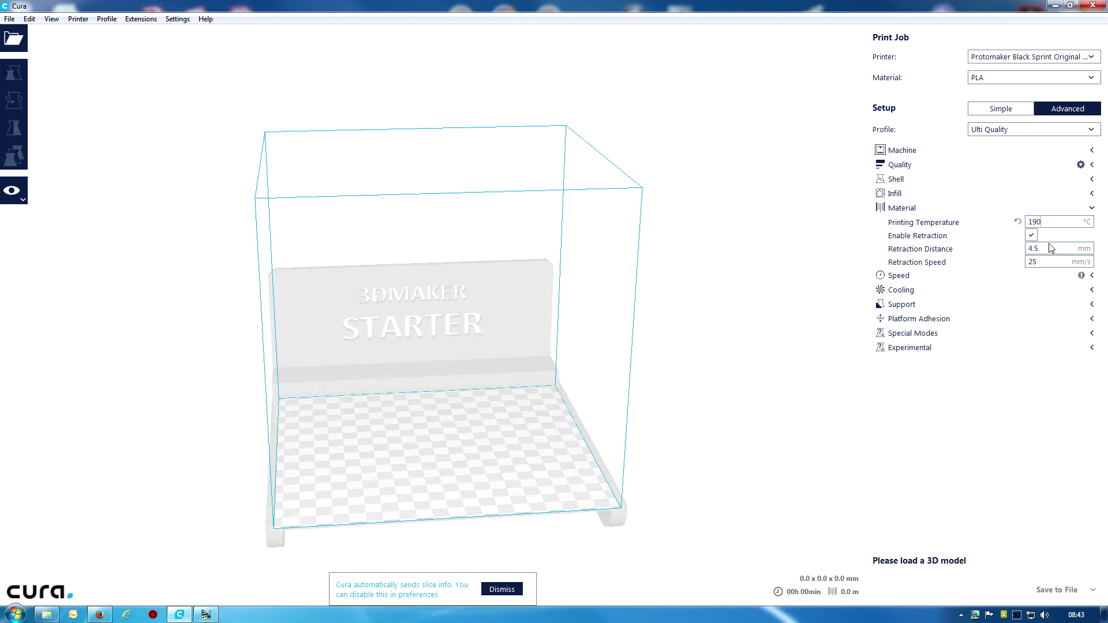
- Set retraction distance to 1.75 mm, retraction speed to 50 mm/s, and infill density to 0%
left_click_drag(1049, 247, 983, 241)
type("2")
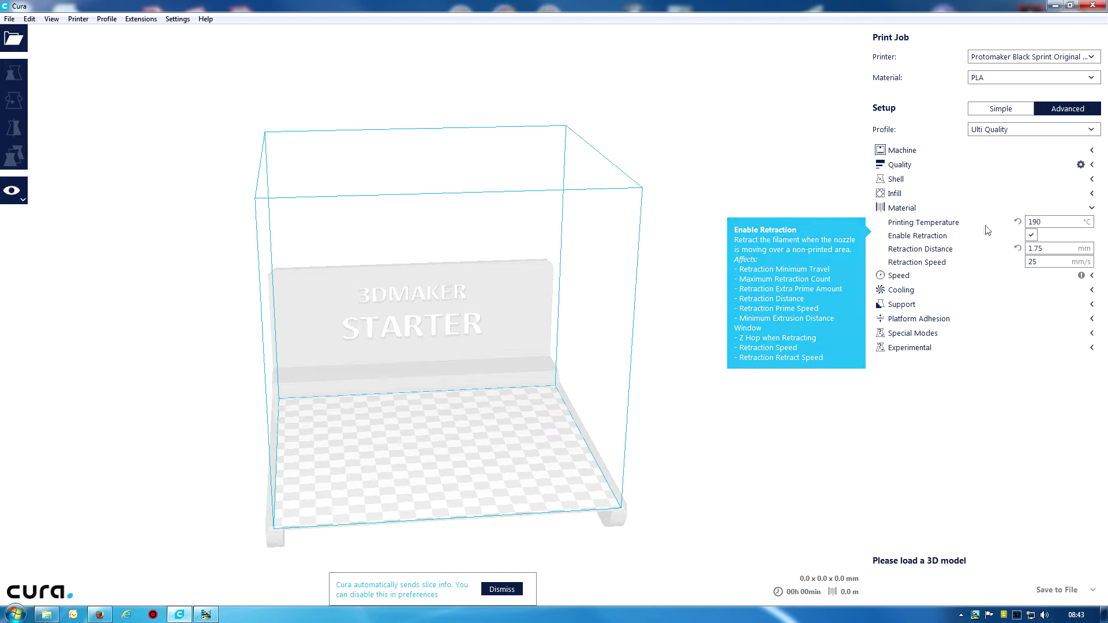
left_click(1028, 264)
double_click(1029, 264)
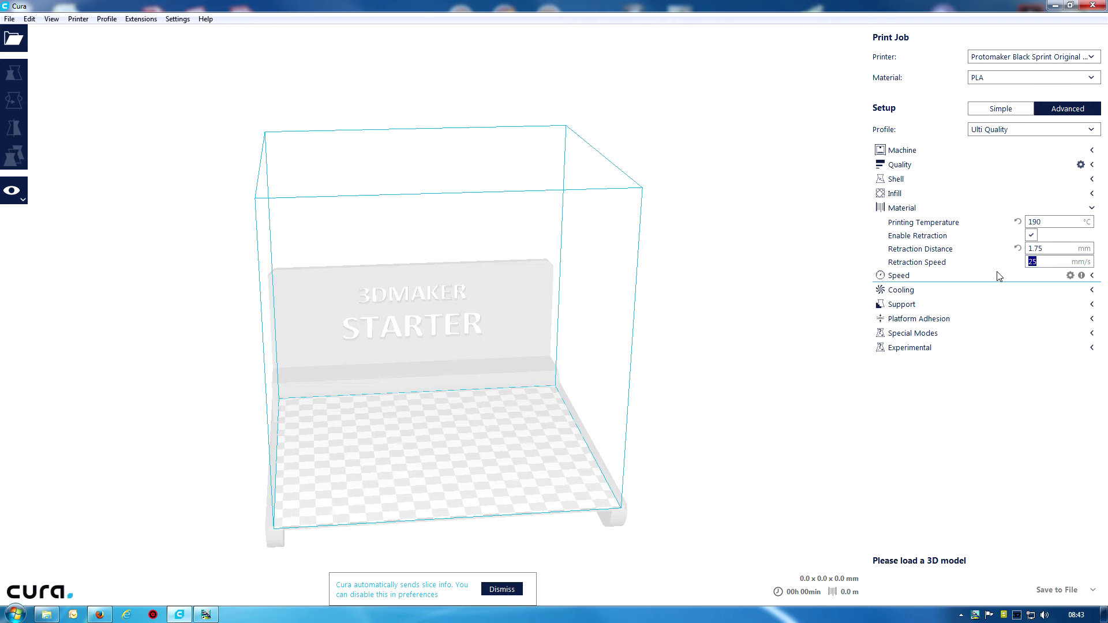
type("5")
left_click(1089, 195)
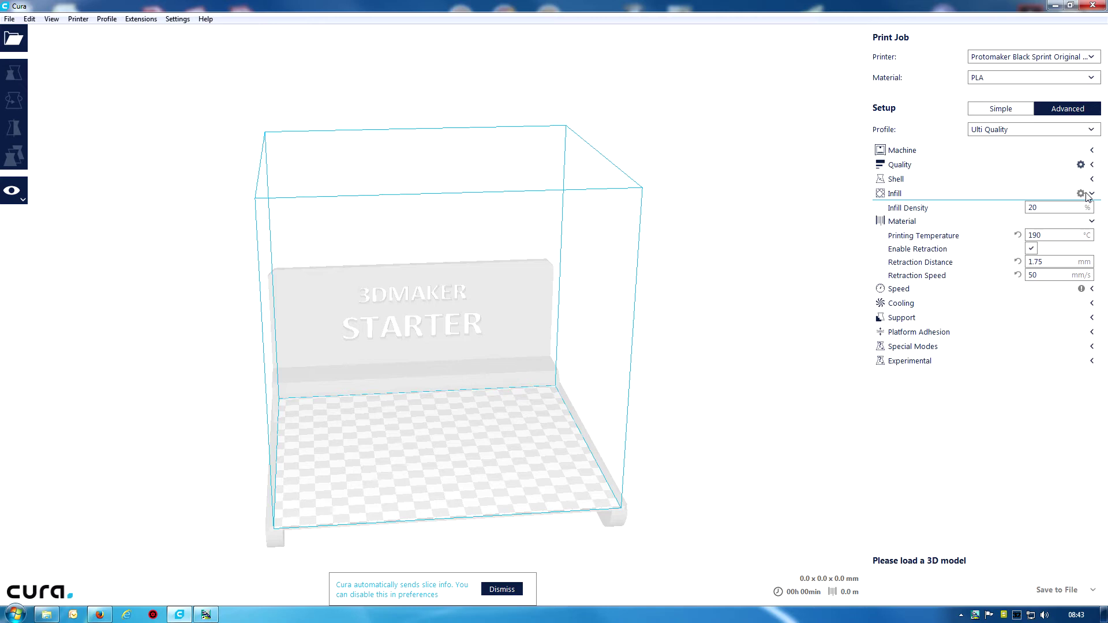
left_click(1068, 209)
type("0")
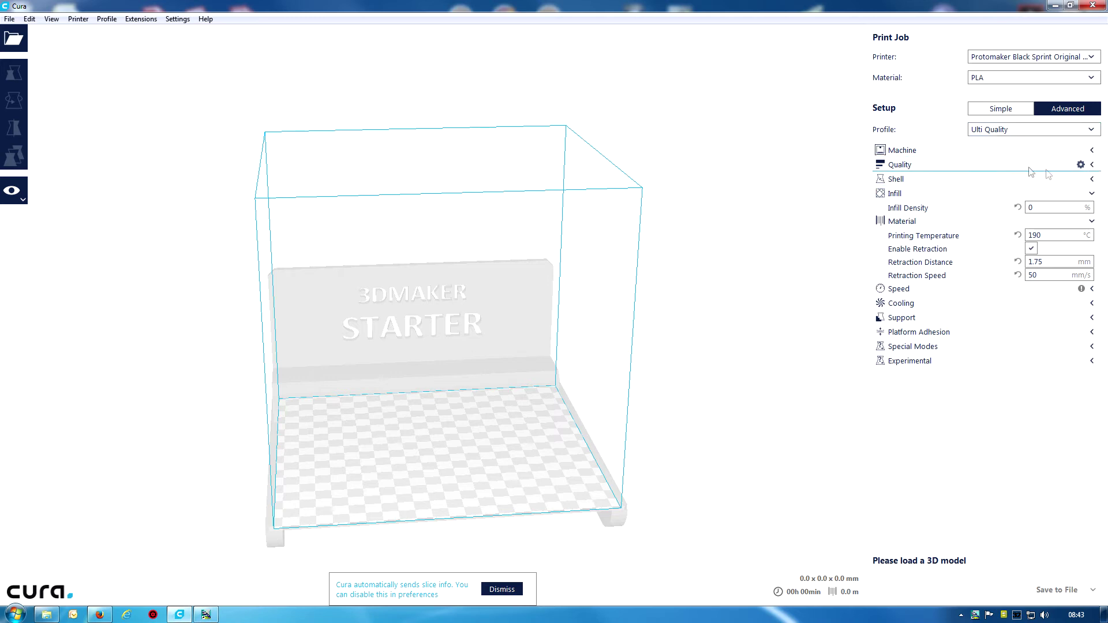
- Scroll through Setting Visibility, expand Speed (50 mm/s print, 120 mm/s travel), then reopen visibility options
left_click(1081, 150)
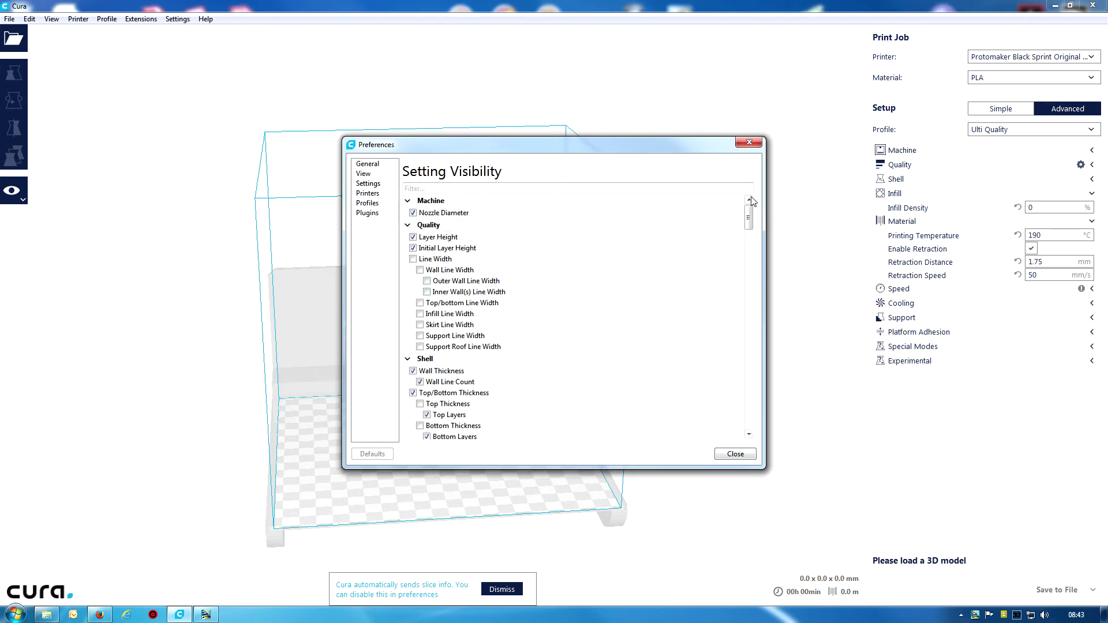
left_click_drag(749, 215, 751, 440)
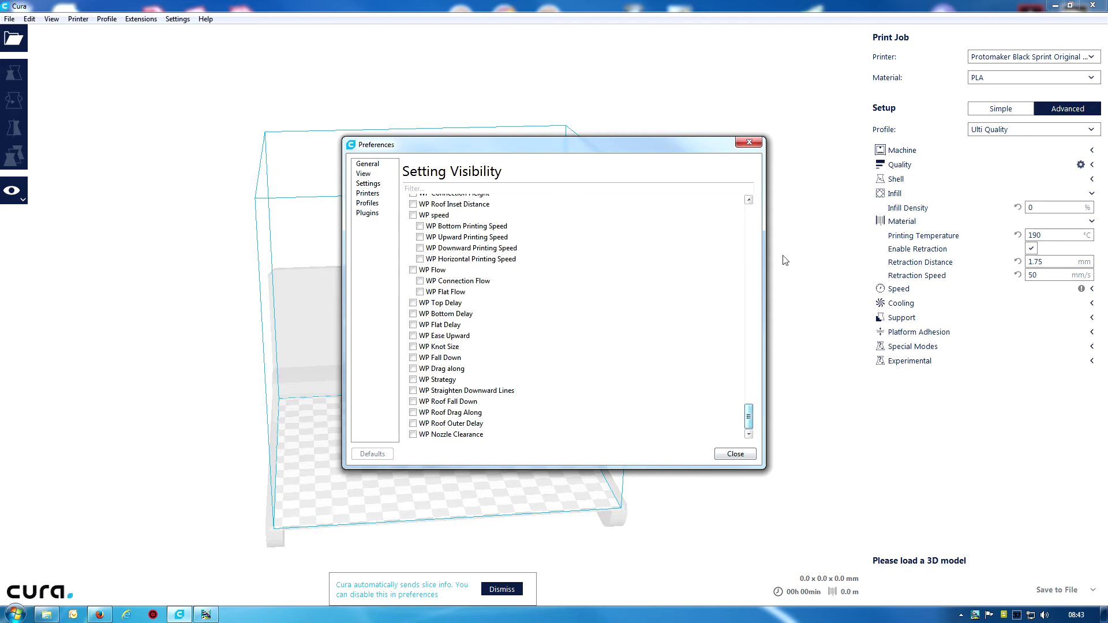
left_click(760, 144)
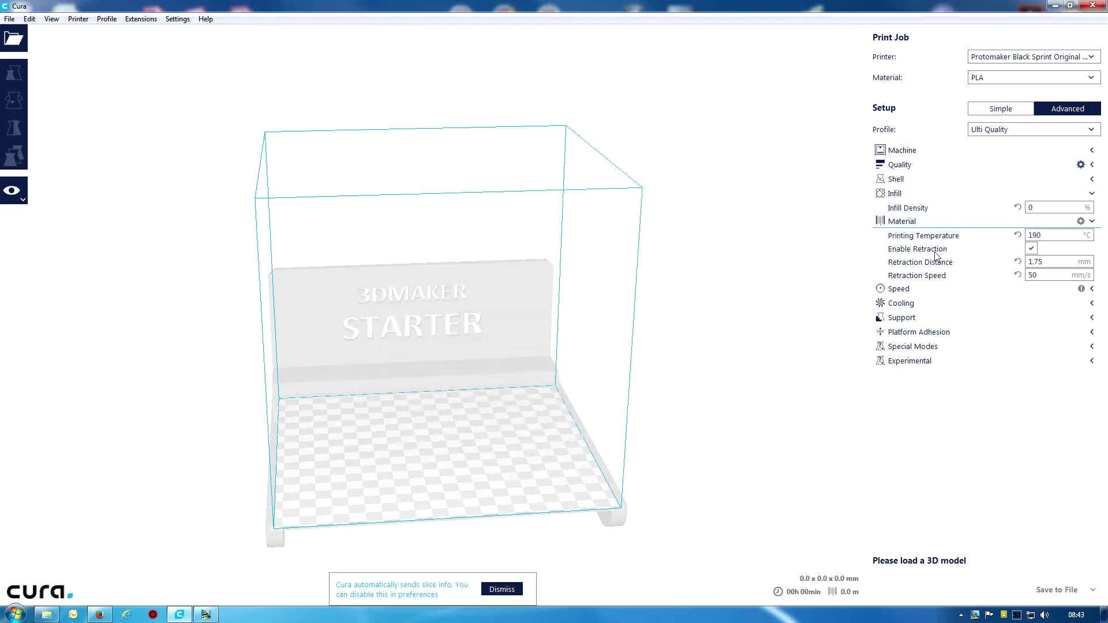
left_click(1093, 290)
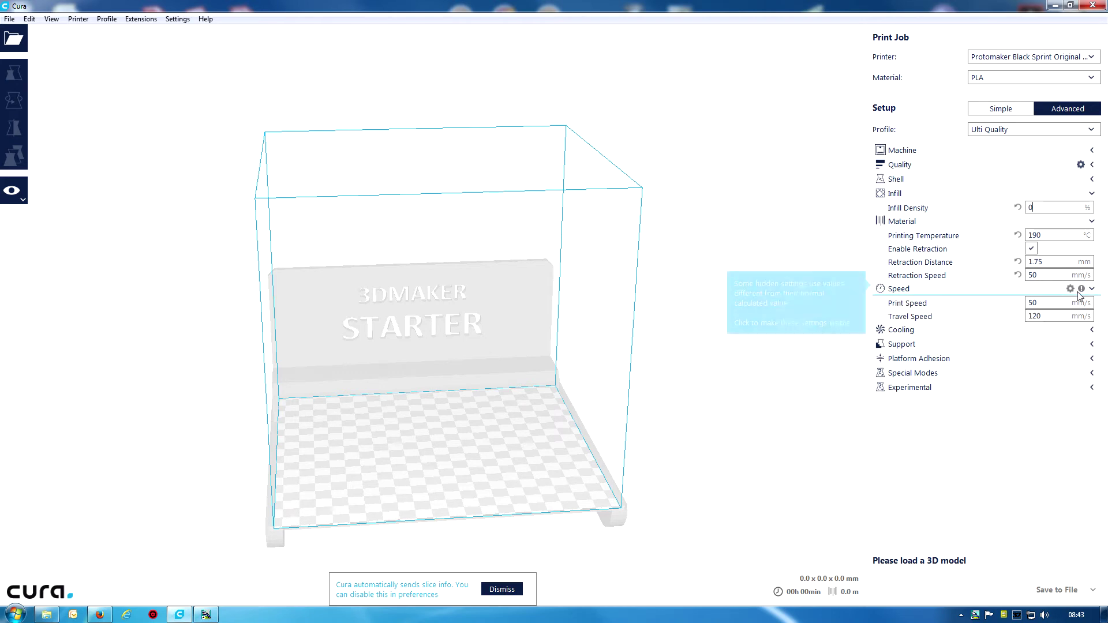
left_click(1071, 289)
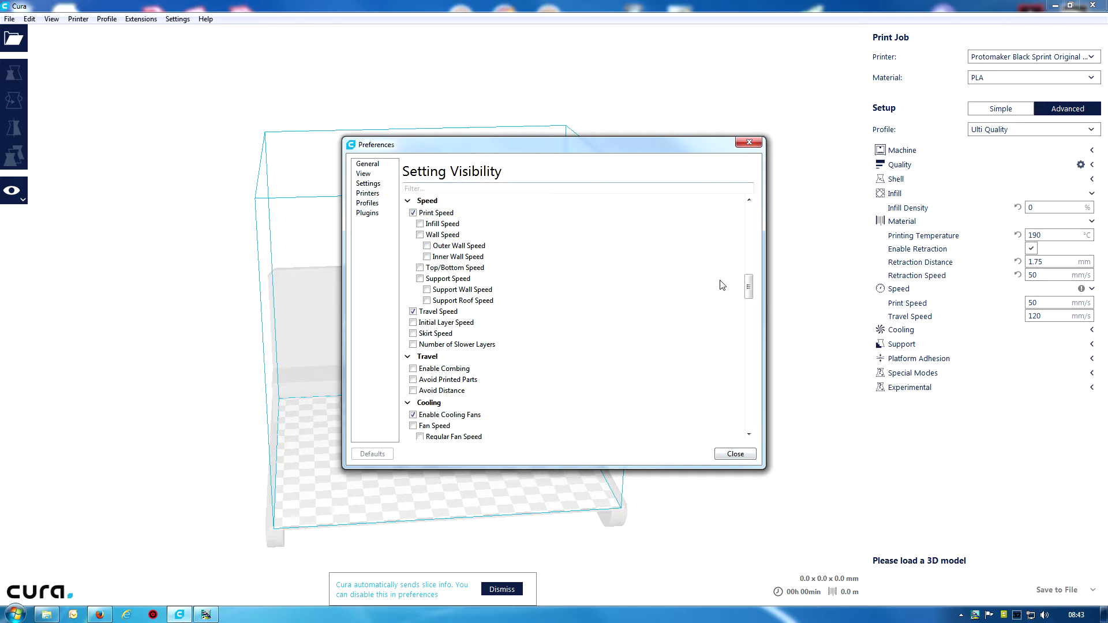
left_click_drag(749, 284, 768, 417)
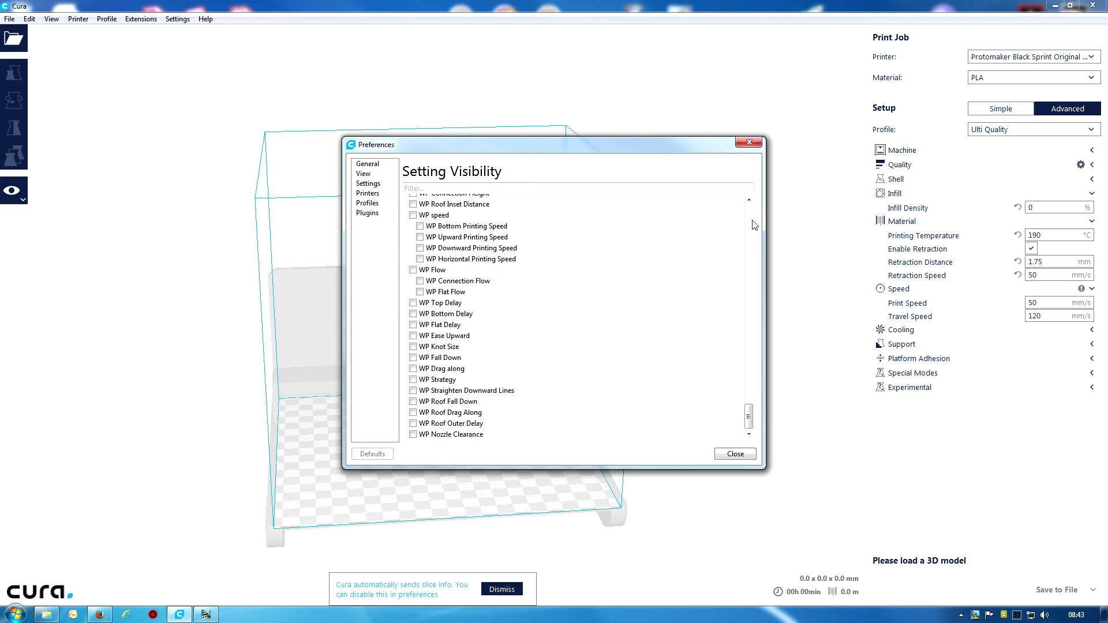
- Save the current tweaks as a custom profile while switching to the High Quality profile
left_click(751, 143)
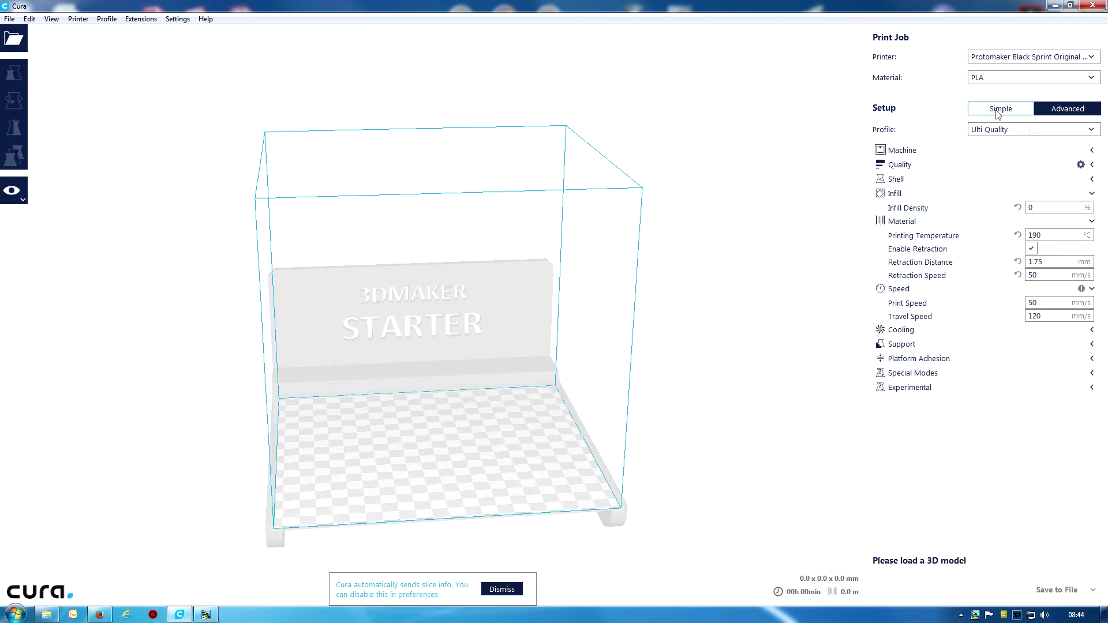
left_click(1096, 129)
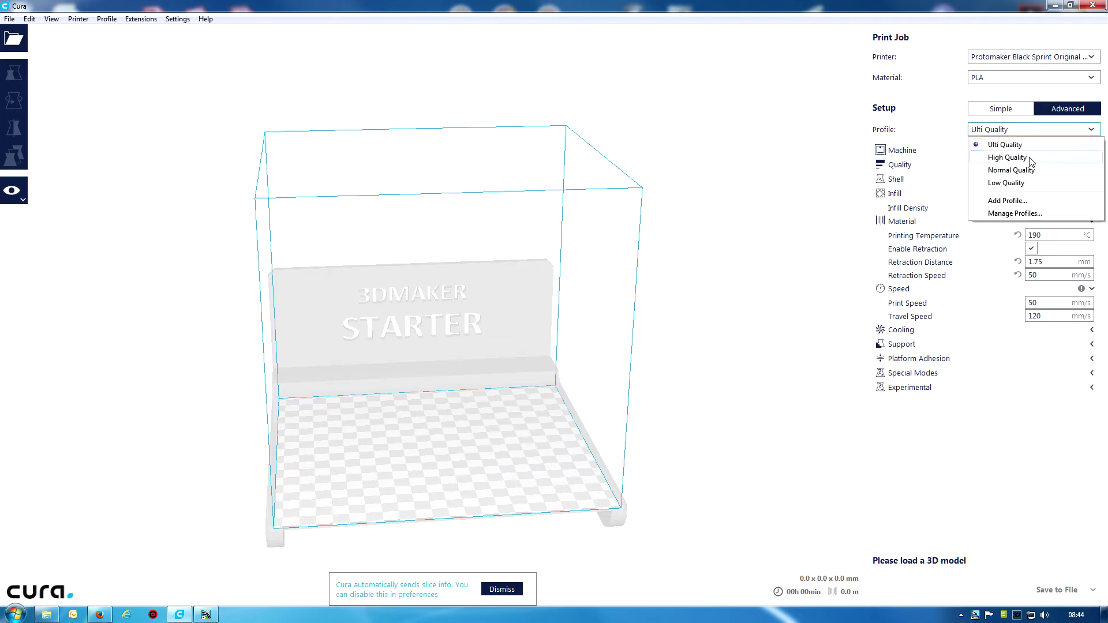
left_click(1007, 158)
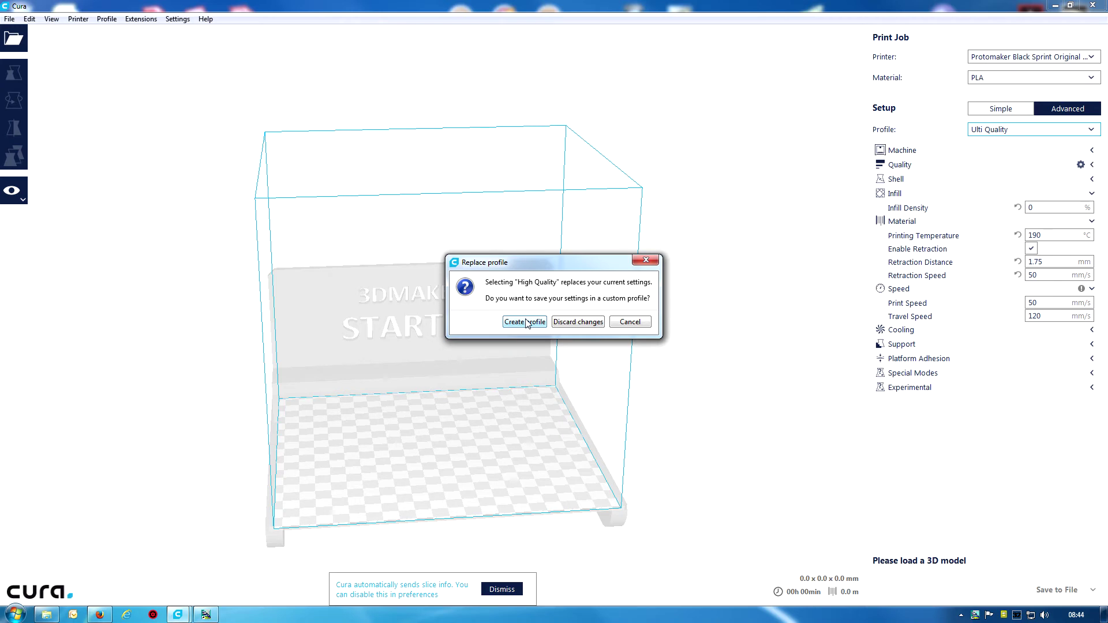
left_click(525, 322)
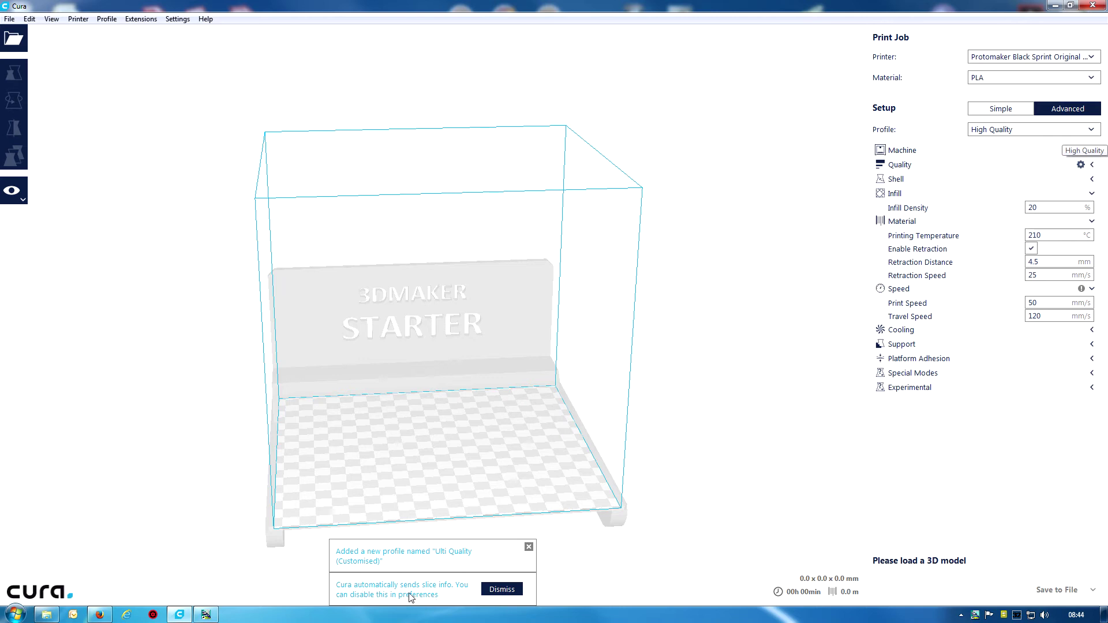
left_click(529, 547)
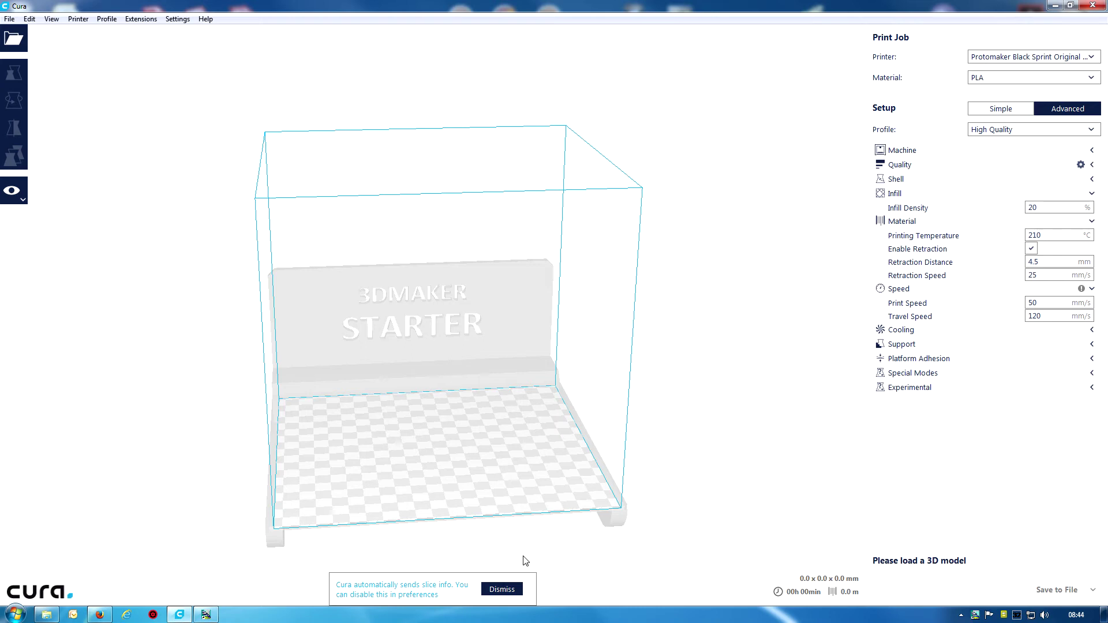
- Dismiss the slice-info notice and browse drive D: into Hardware > Computers > 3D Printers > Buy 3D Printers
left_click(511, 590)
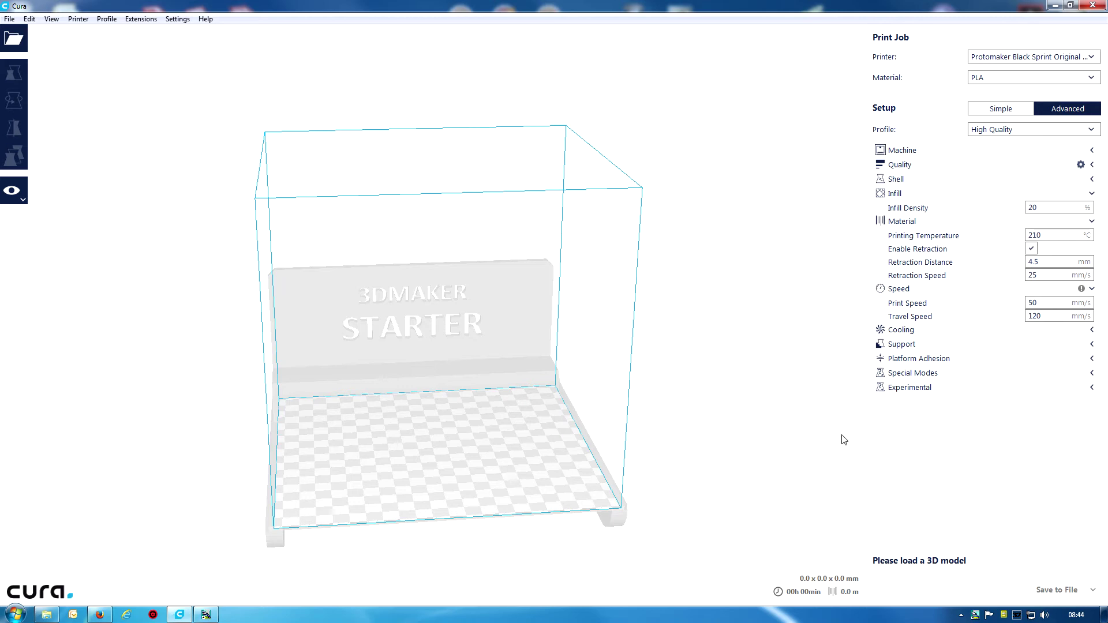
left_click(9, 20)
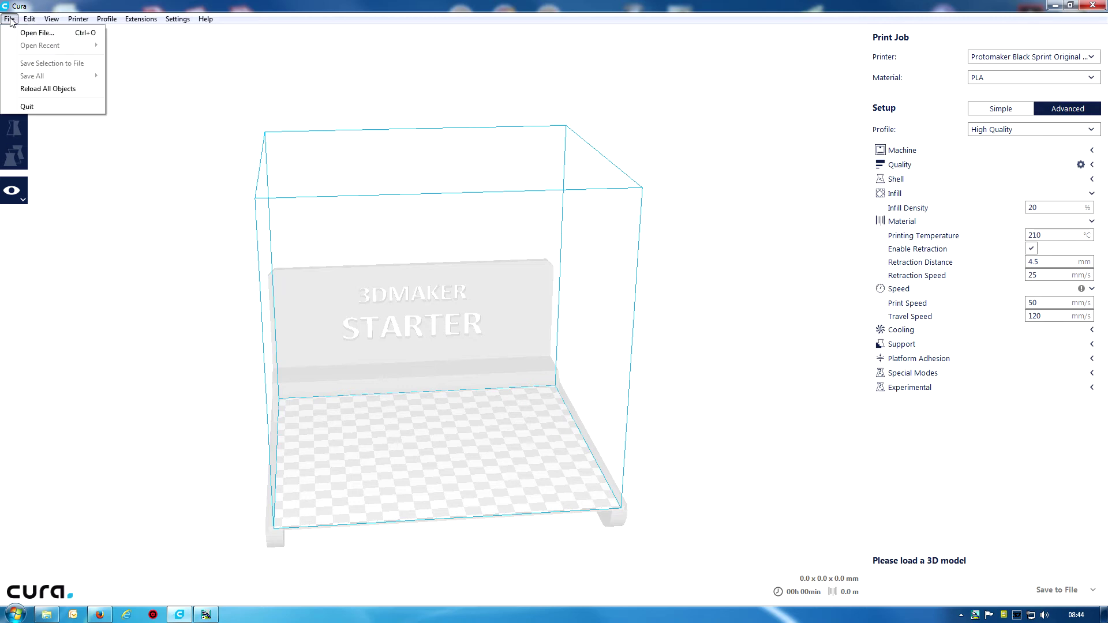
left_click(26, 33)
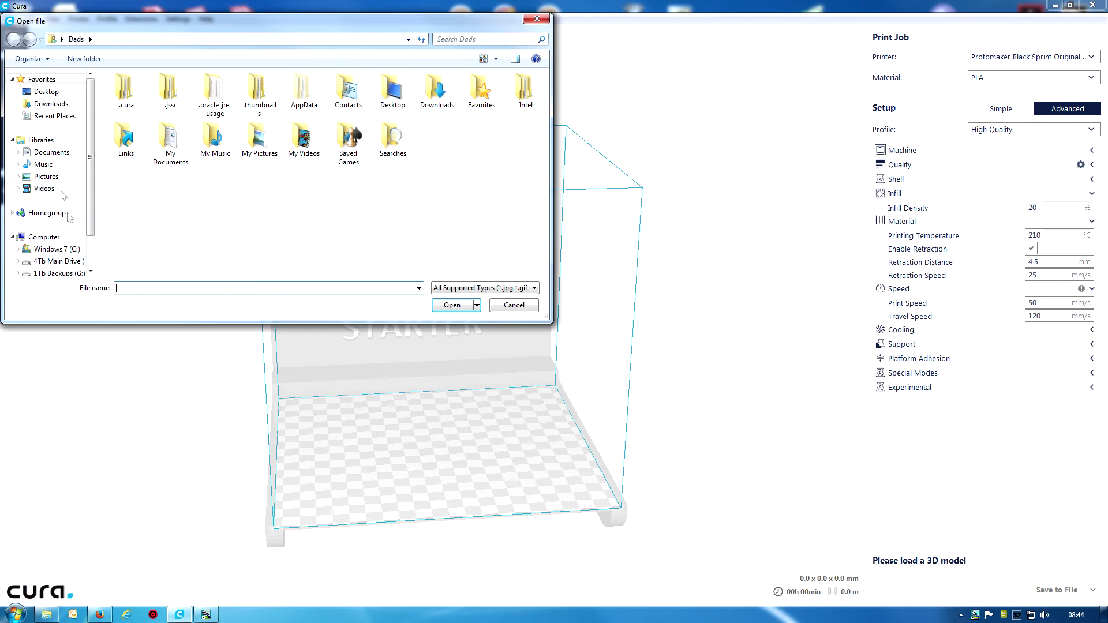
left_click(80, 263)
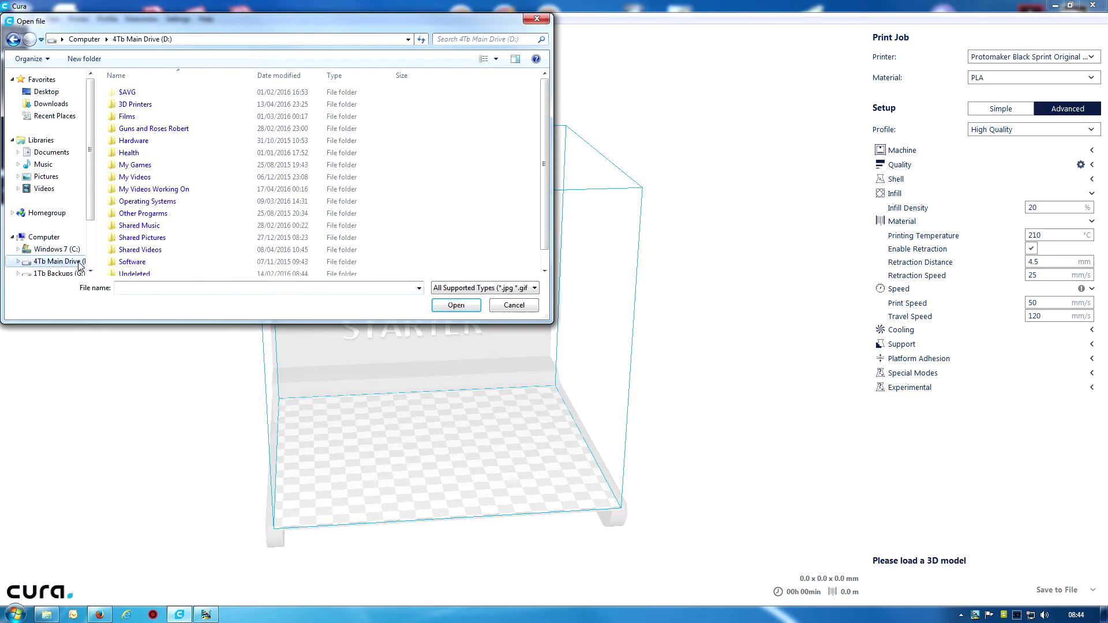
double_click(165, 144)
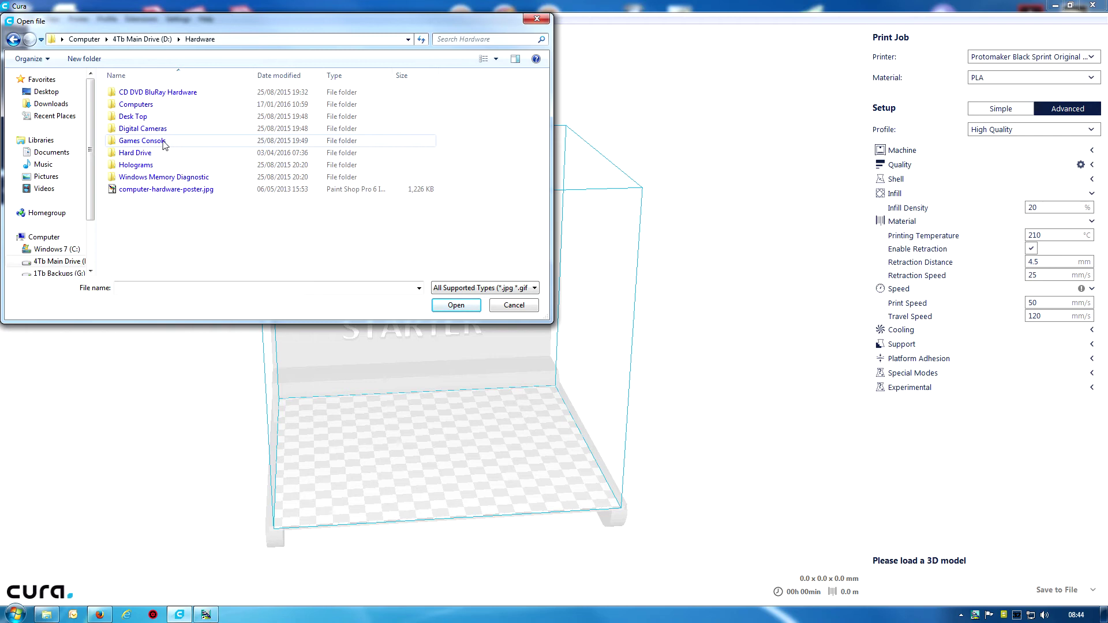
double_click(150, 105)
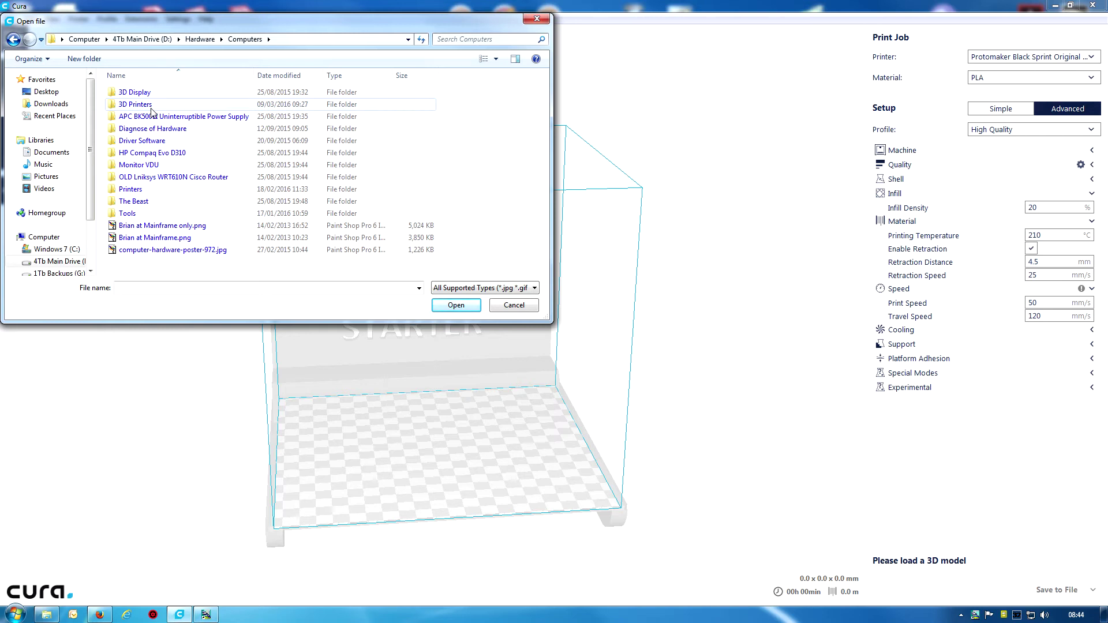
double_click(151, 107)
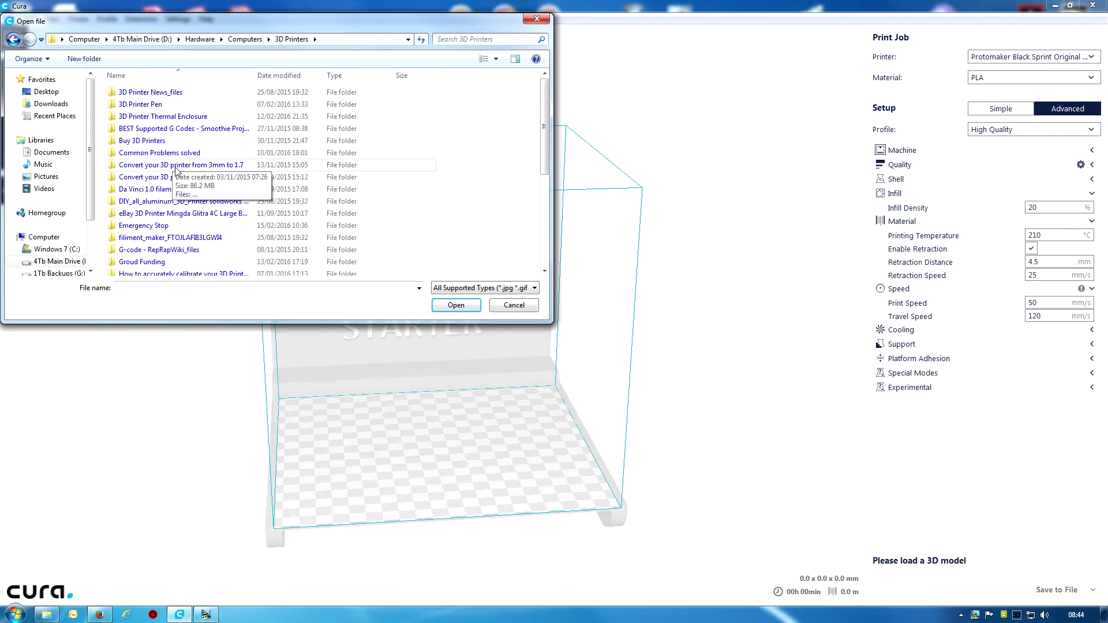
double_click(155, 142)
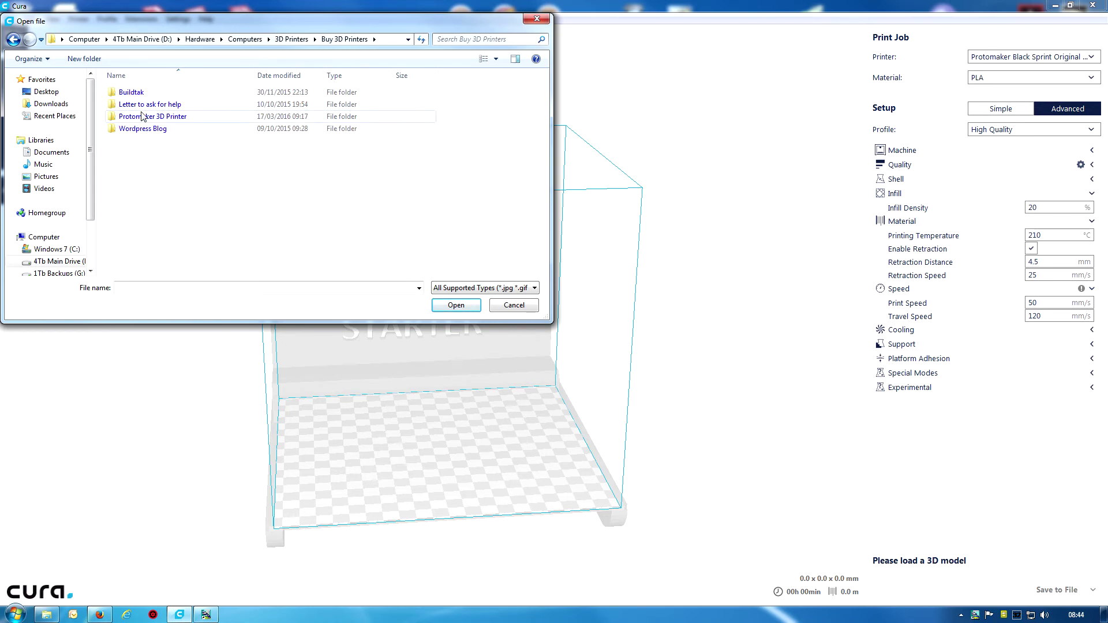
- Continue through the Protomaker extruder folders to MXL STL files and load main_body.stl Copy.stl
double_click(143, 116)
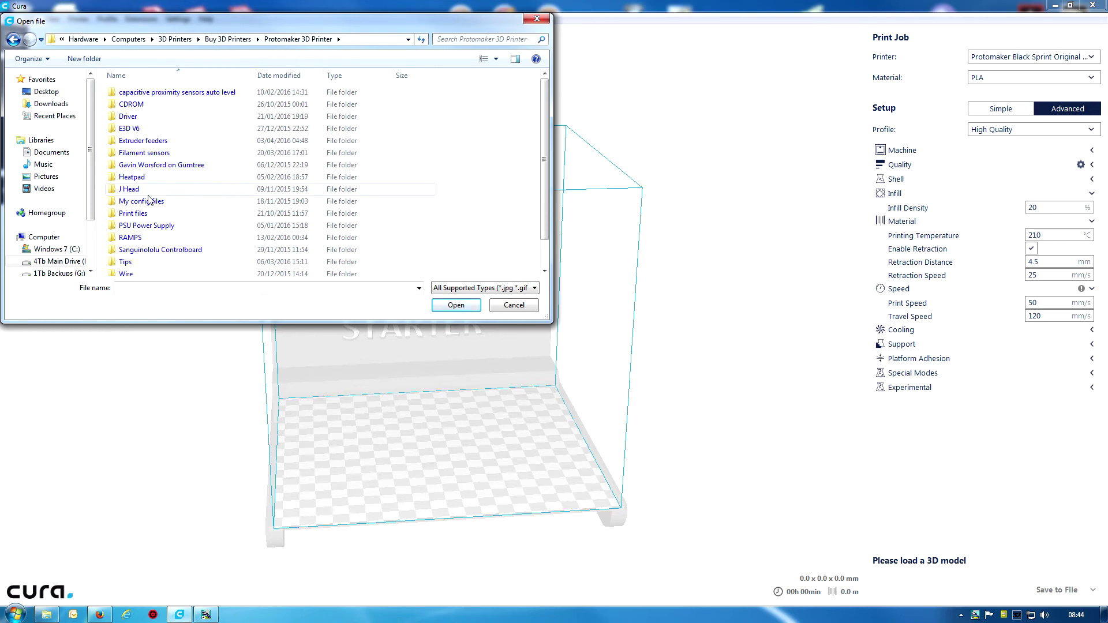
double_click(153, 143)
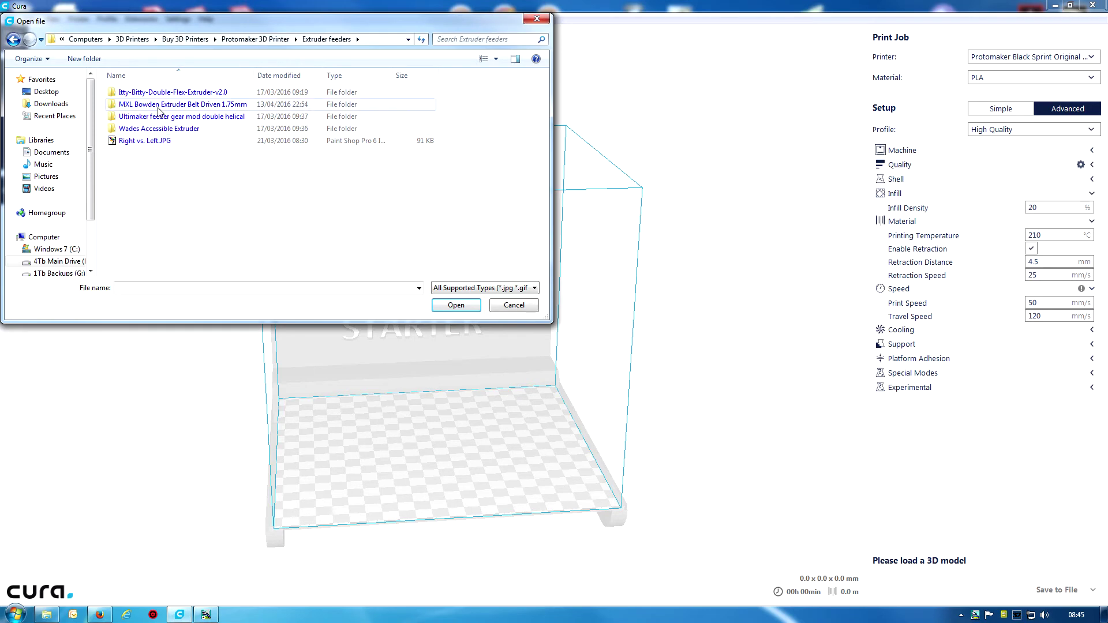
double_click(160, 108)
double_click(160, 106)
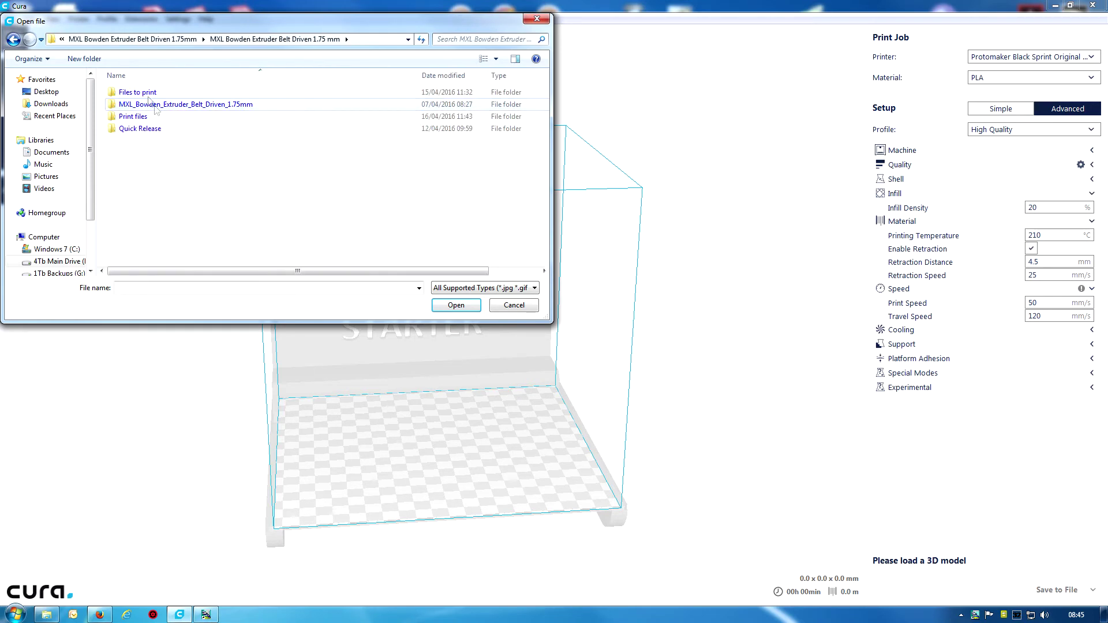
double_click(148, 94)
double_click(148, 93)
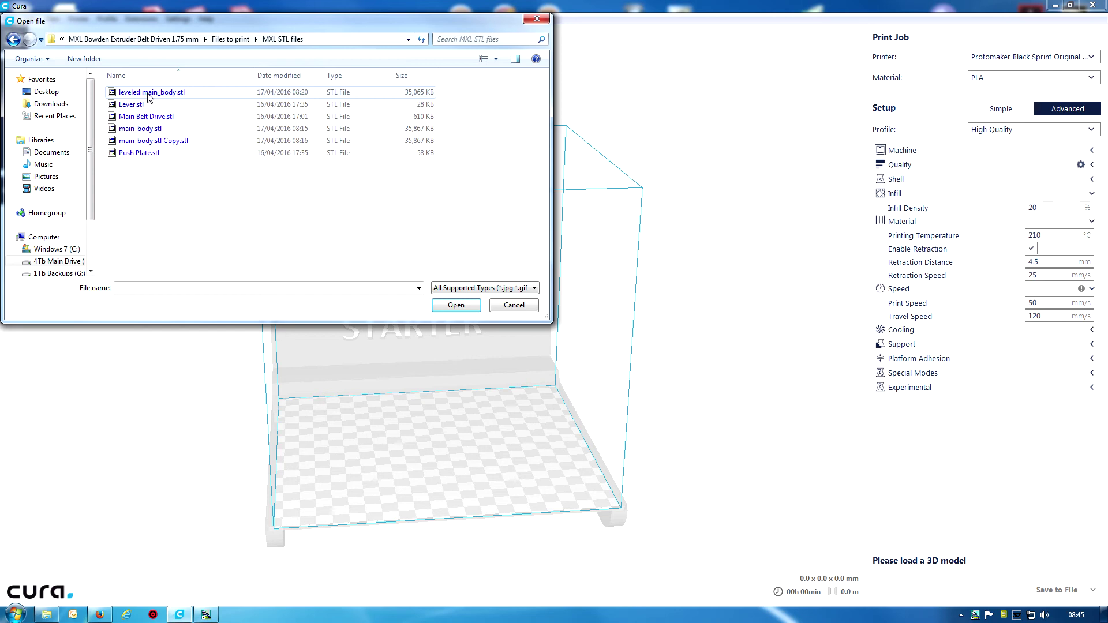
double_click(146, 142)
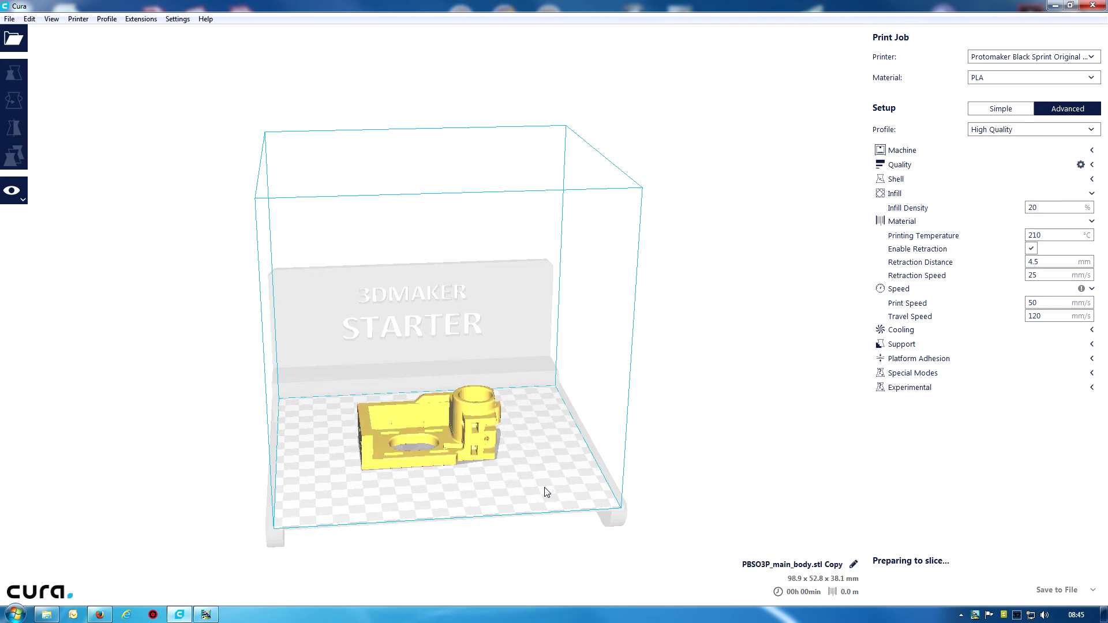
- Inspect the build plate's context menu, then close it without choosing an option
right_click(537, 480)
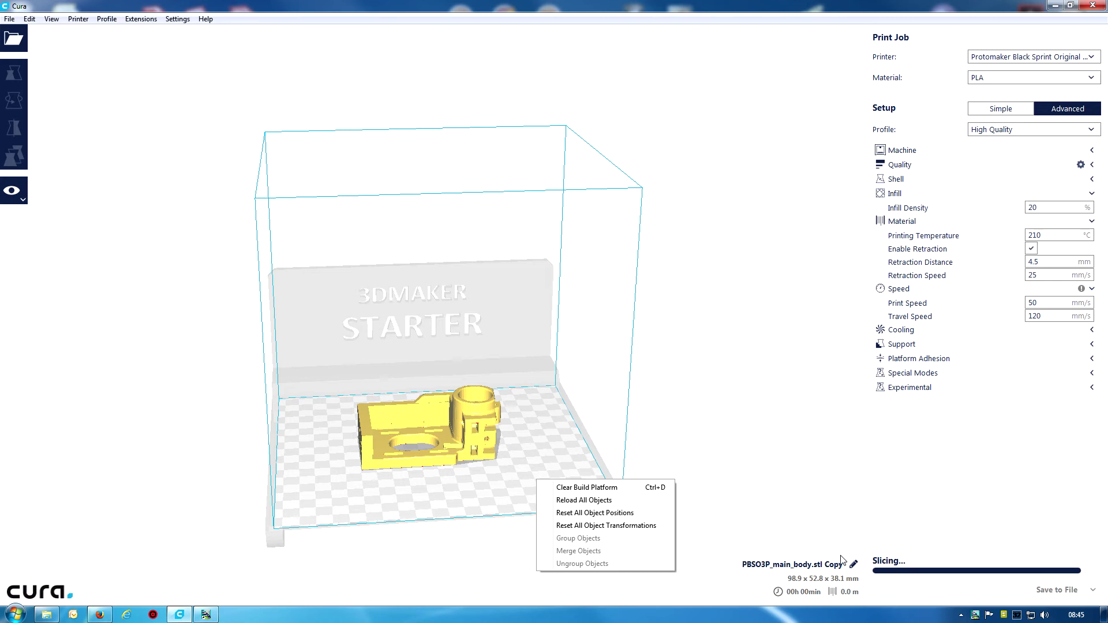
left_click(764, 463)
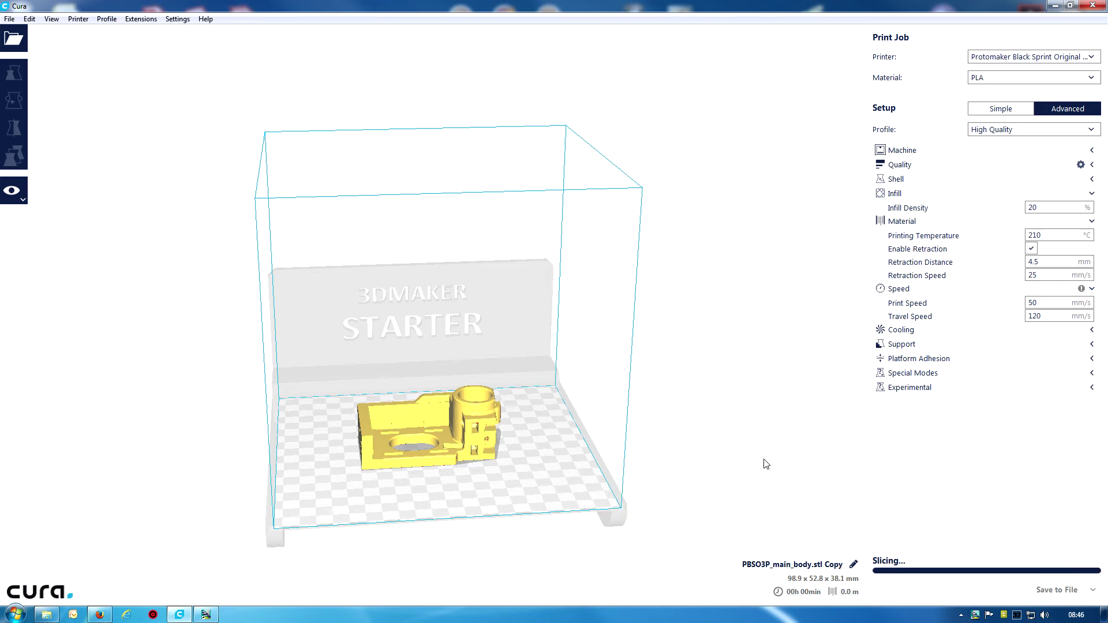
- Reset all object positions, then move the extruder body forward and left on the plate
right_click(624, 440)
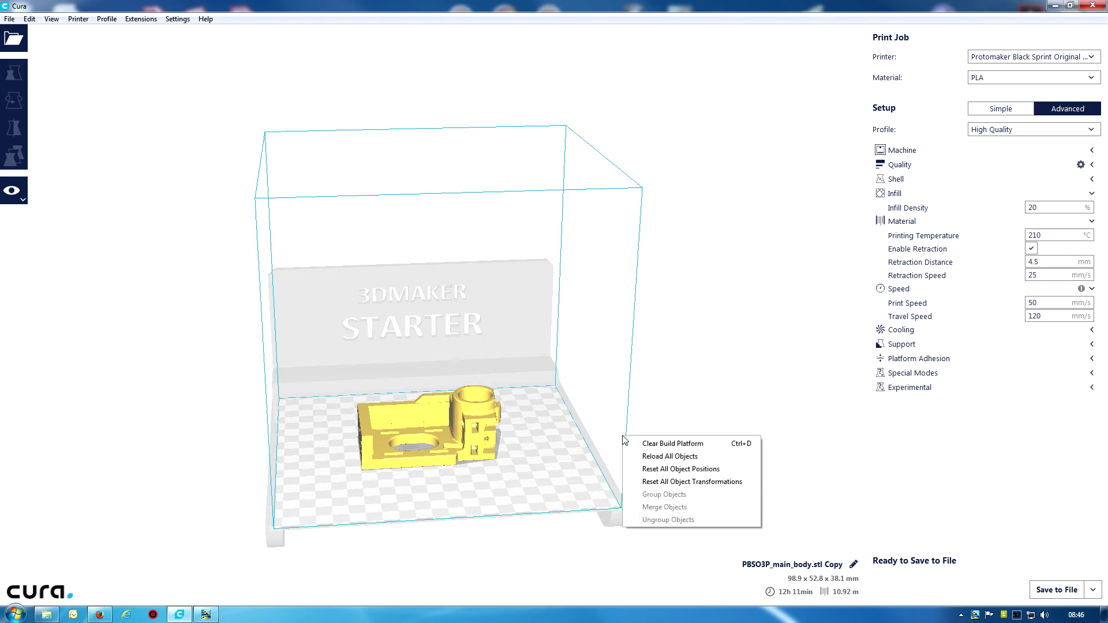
left_click(674, 469)
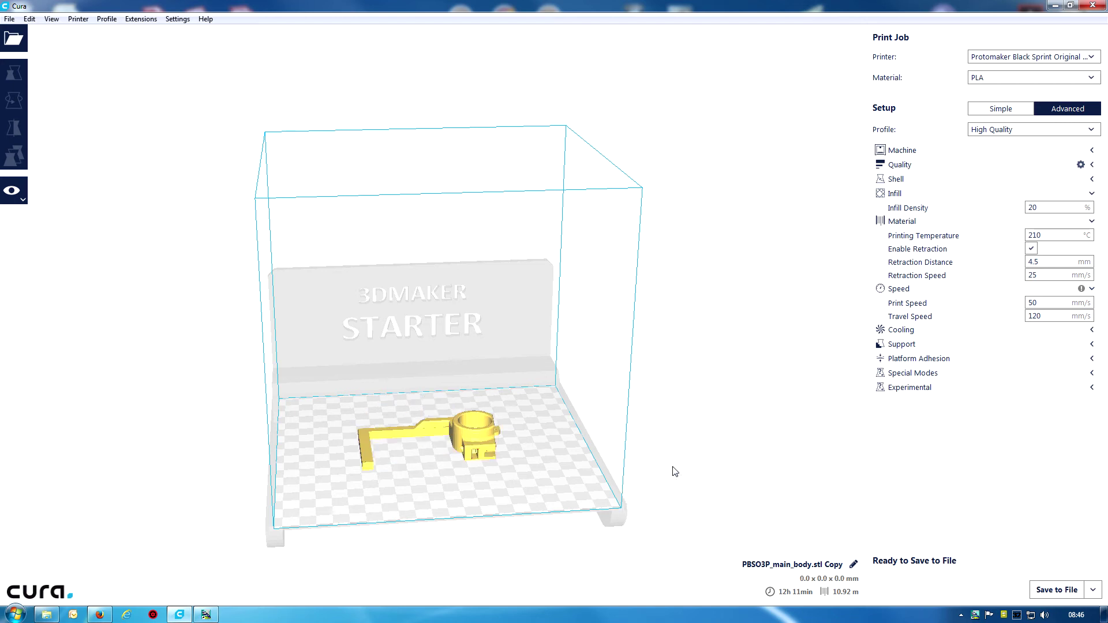
left_click(446, 433)
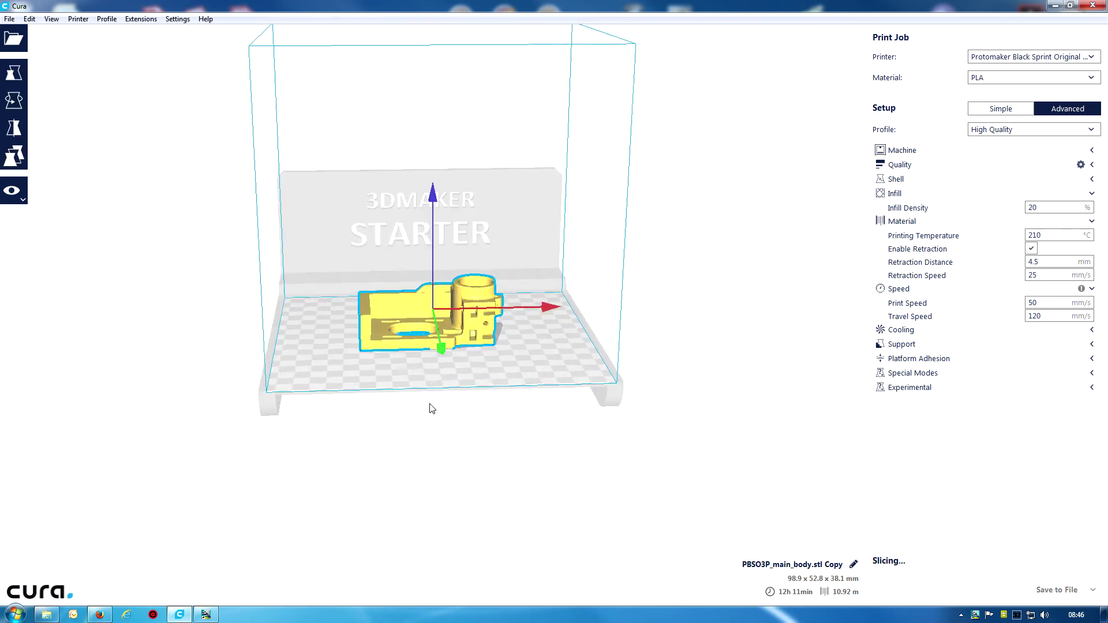
mouse_move(444, 345)
left_mouse_down()
mouse_move(445, 380)
mouse_move(421, 349)
mouse_move(440, 338)
left_mouse_up()
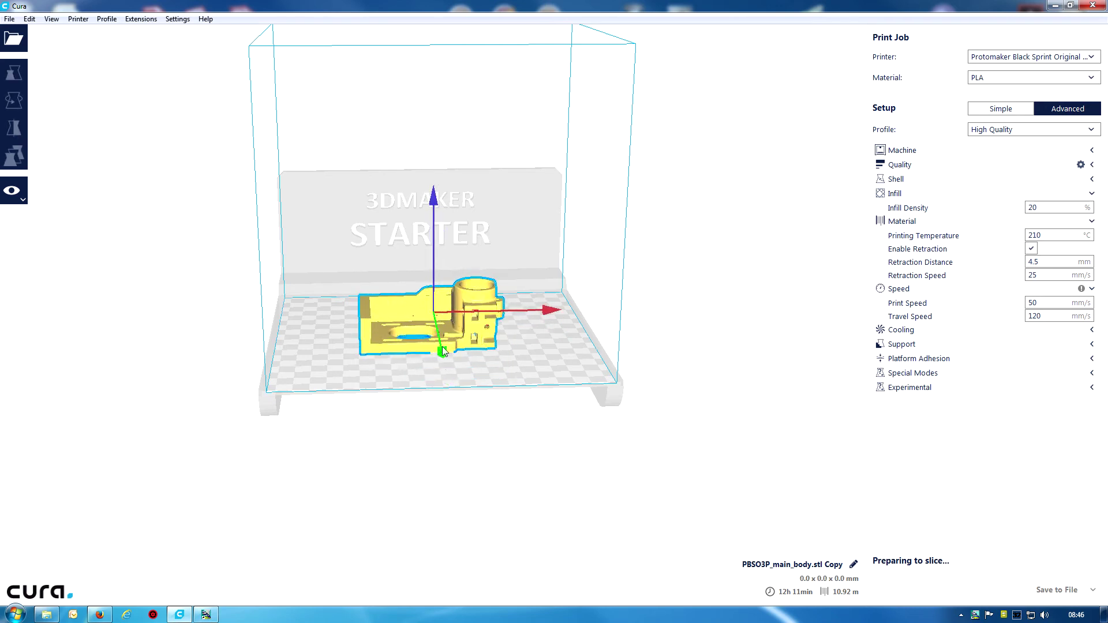
left_click_drag(552, 314, 505, 317)
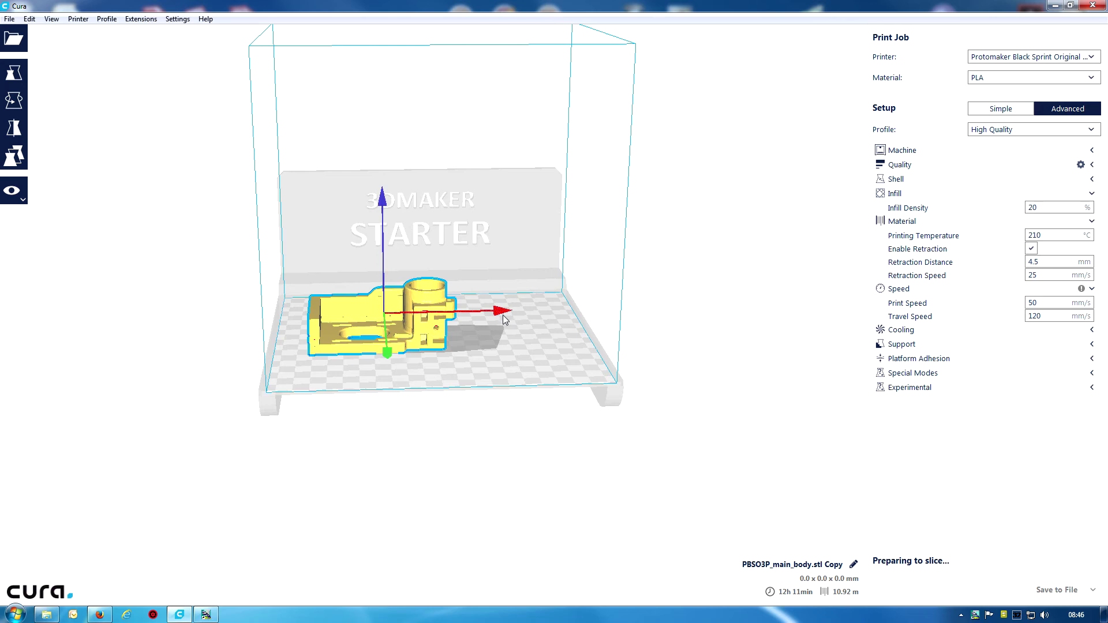
right_click(450, 316)
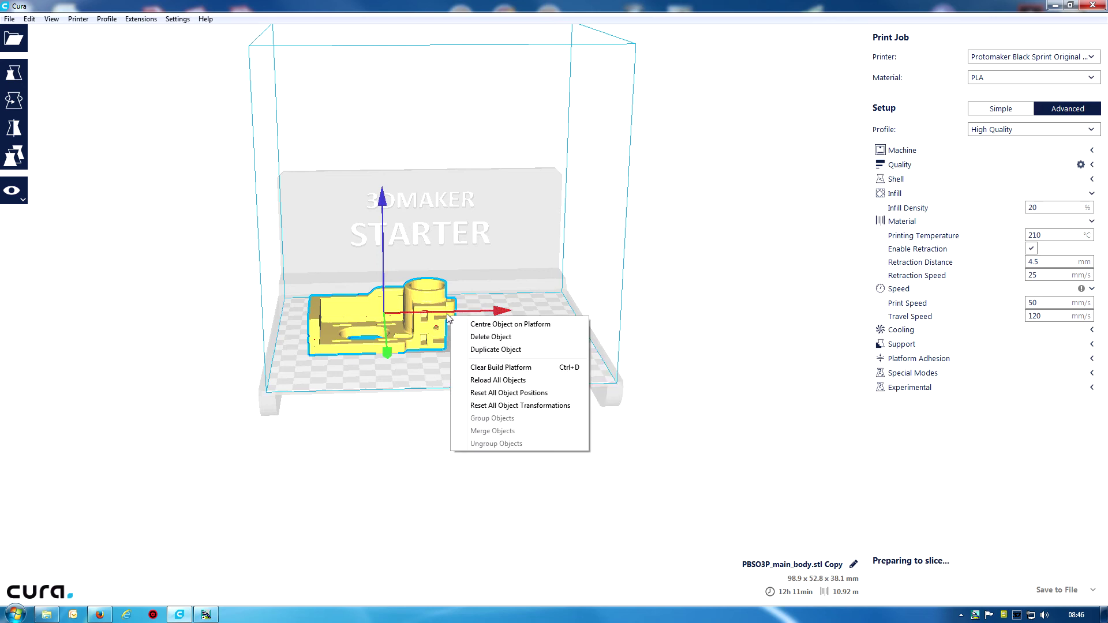
- Rotate the extruder body about its vertical axis from -15° to -135°, putting the collar on the left
left_click(14, 100)
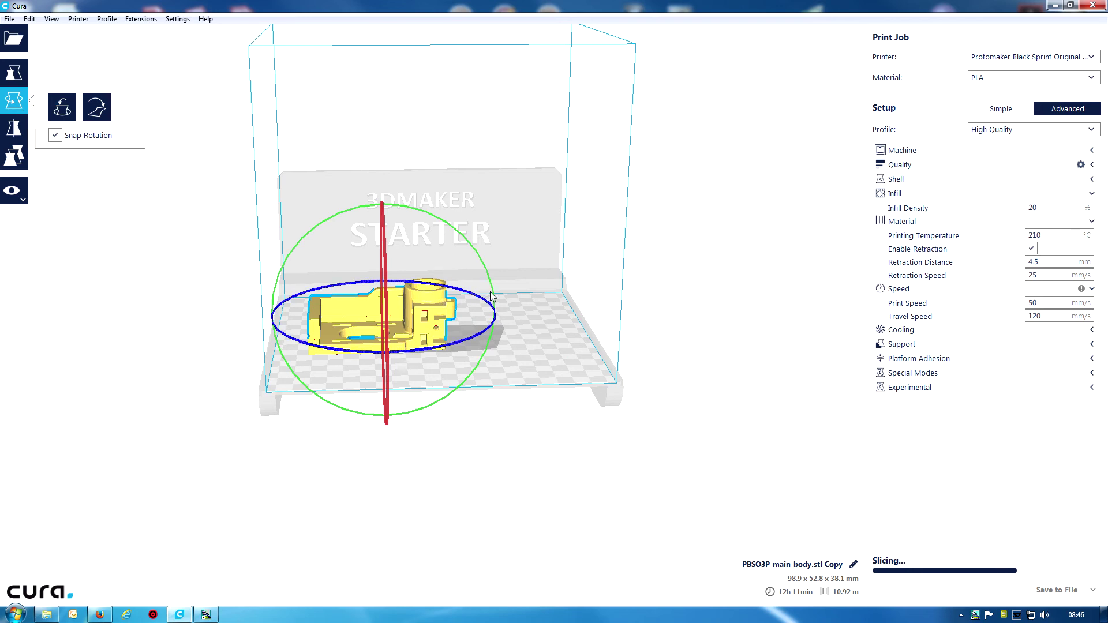
left_click_drag(493, 298, 467, 342)
left_click_drag(417, 375, 286, 318)
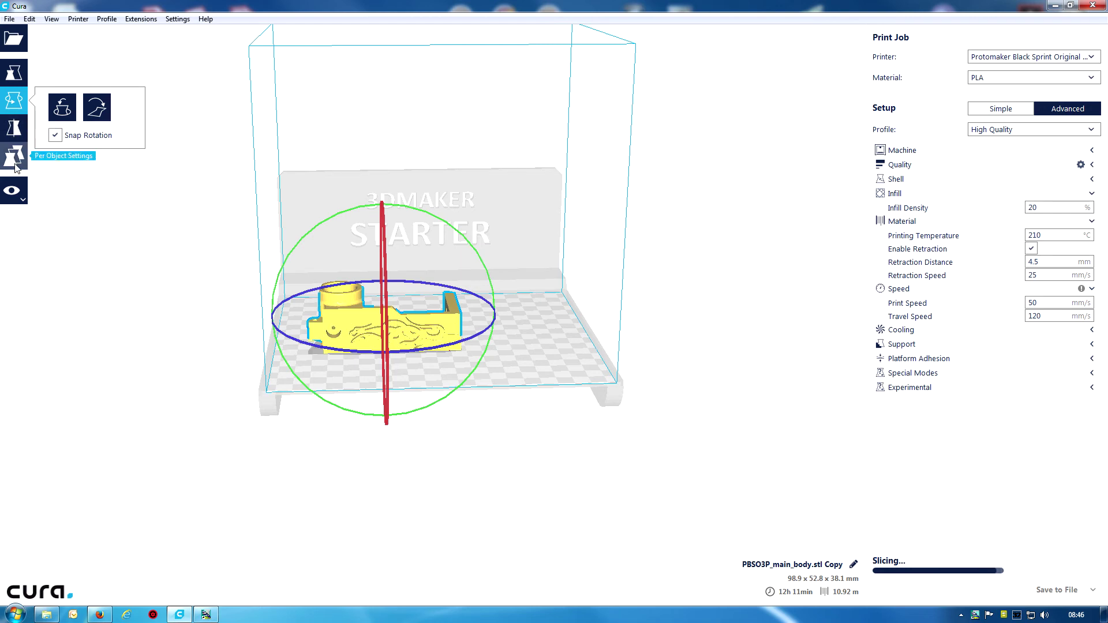
left_click(19, 192)
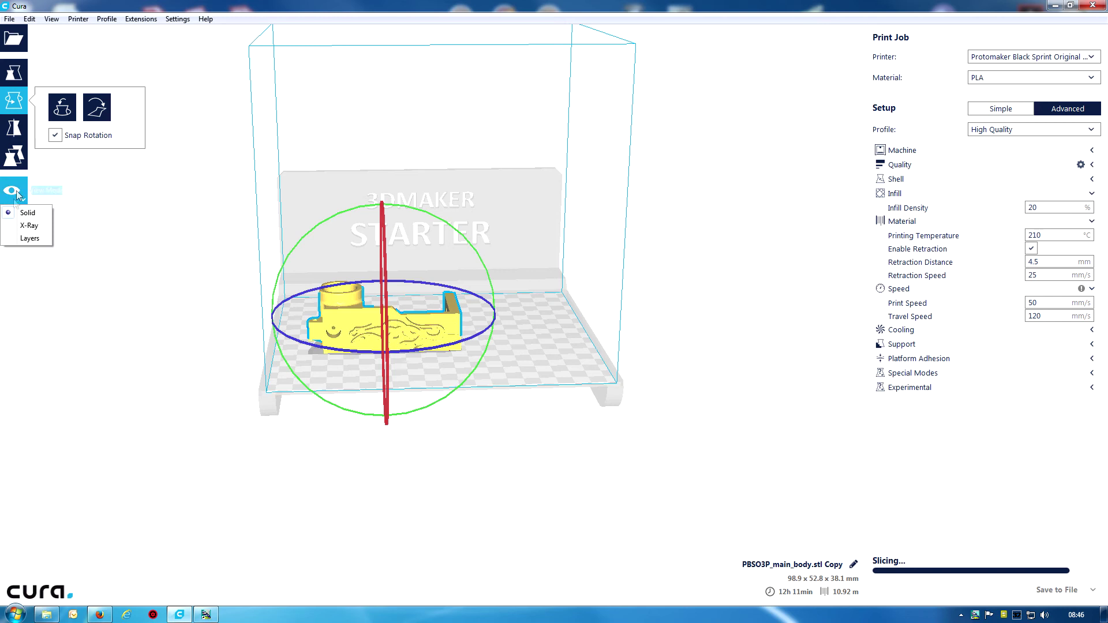
left_click(26, 226)
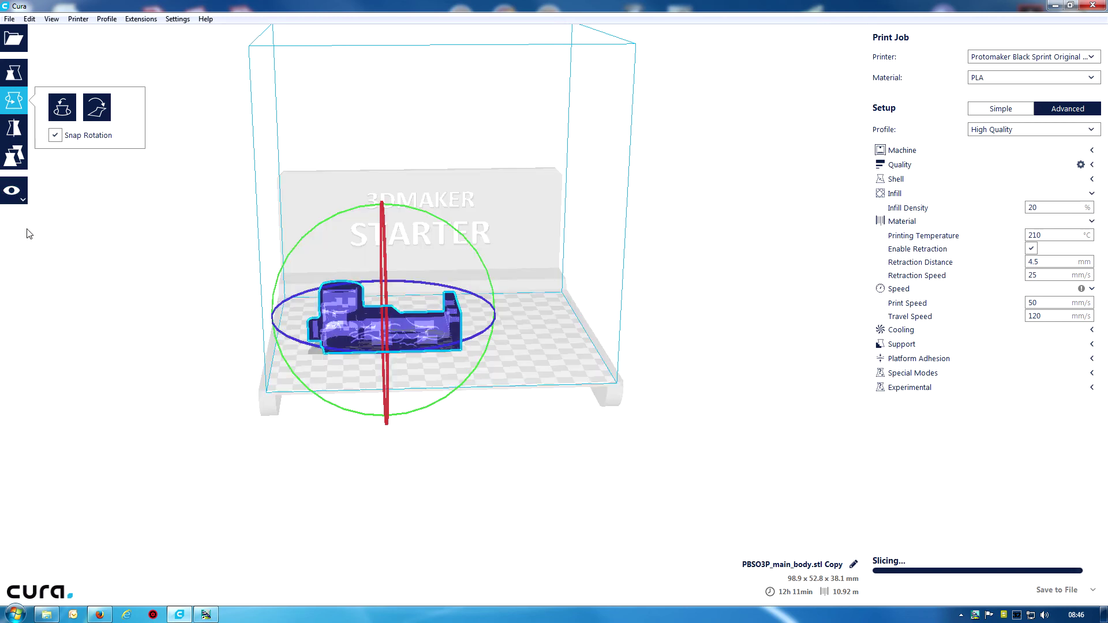
left_click(20, 195)
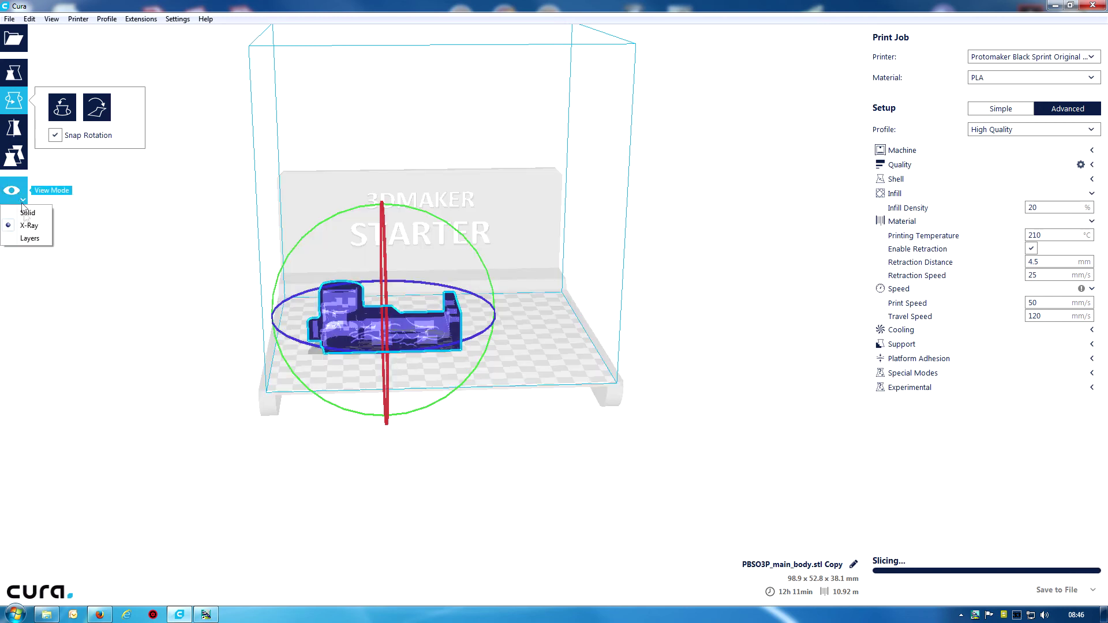
left_click(28, 213)
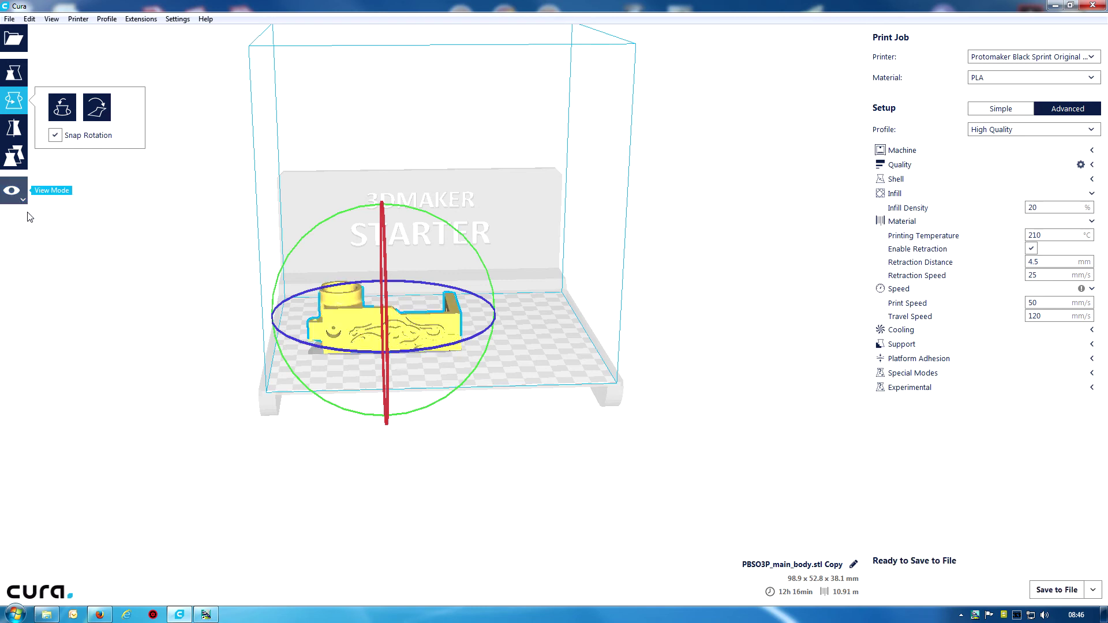
scroll(360, 340, "up", 8)
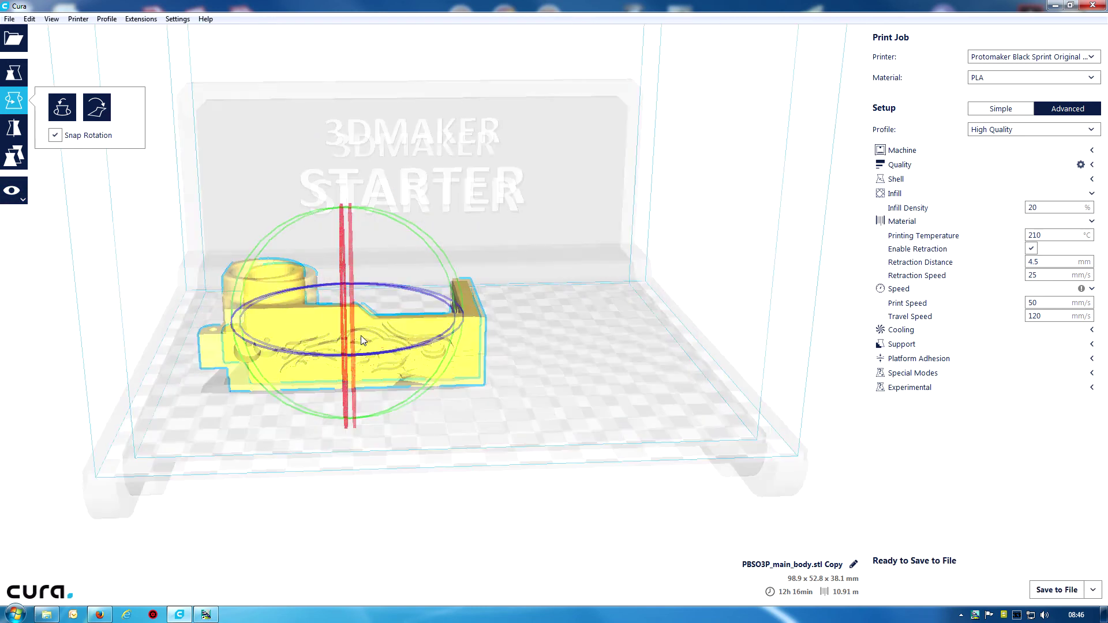
scroll(362, 334, "down", 6)
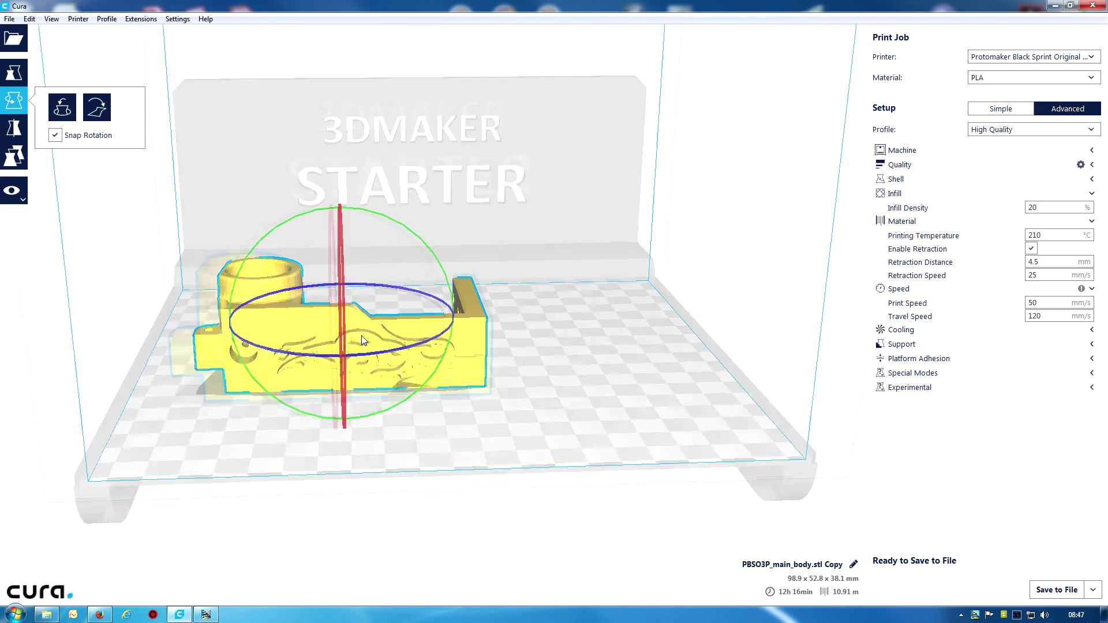
left_click(11, 20)
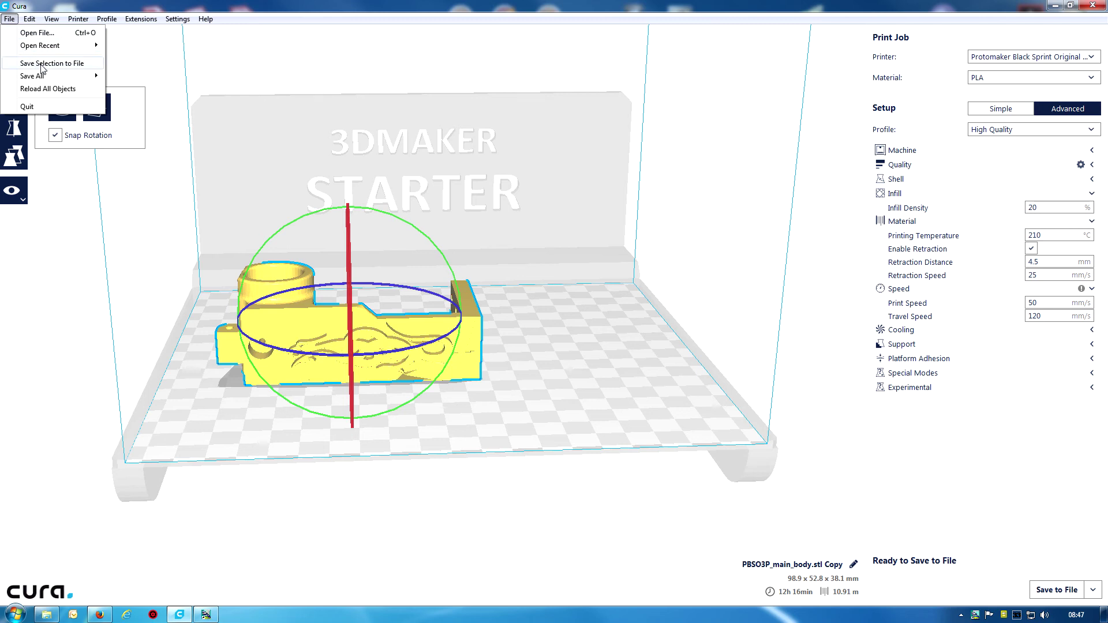
mouse_move(53, 78)
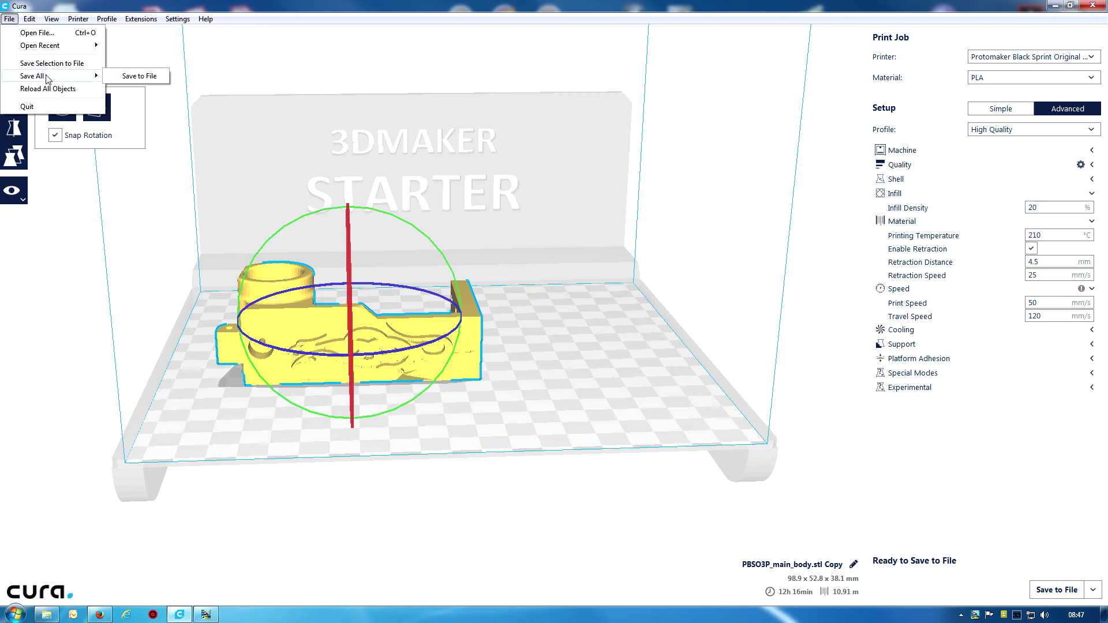
left_click(151, 81)
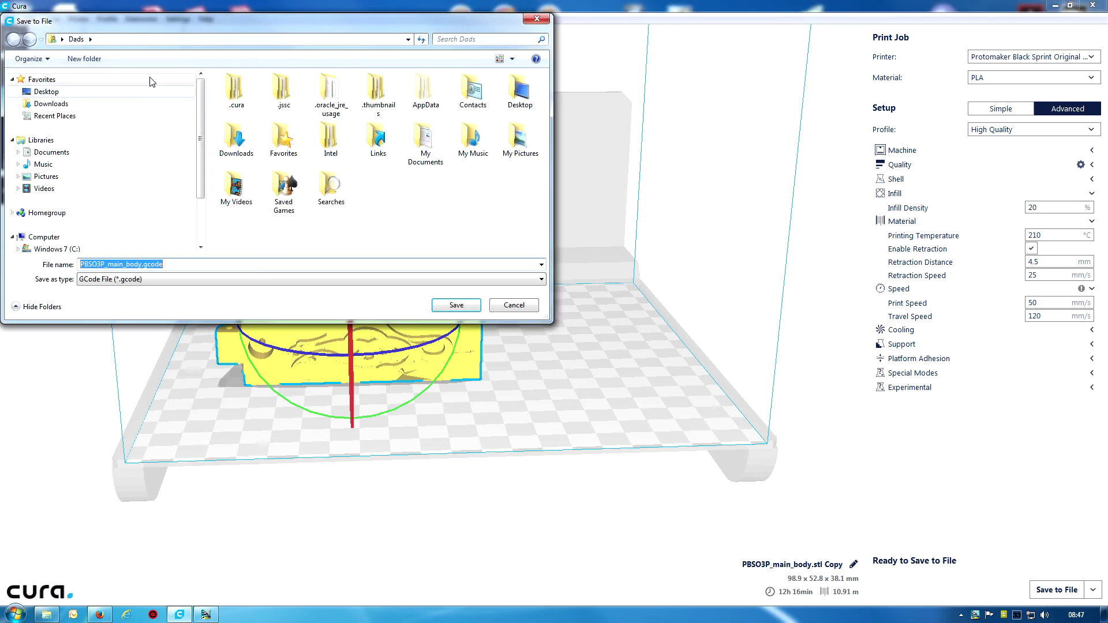
left_click(105, 266)
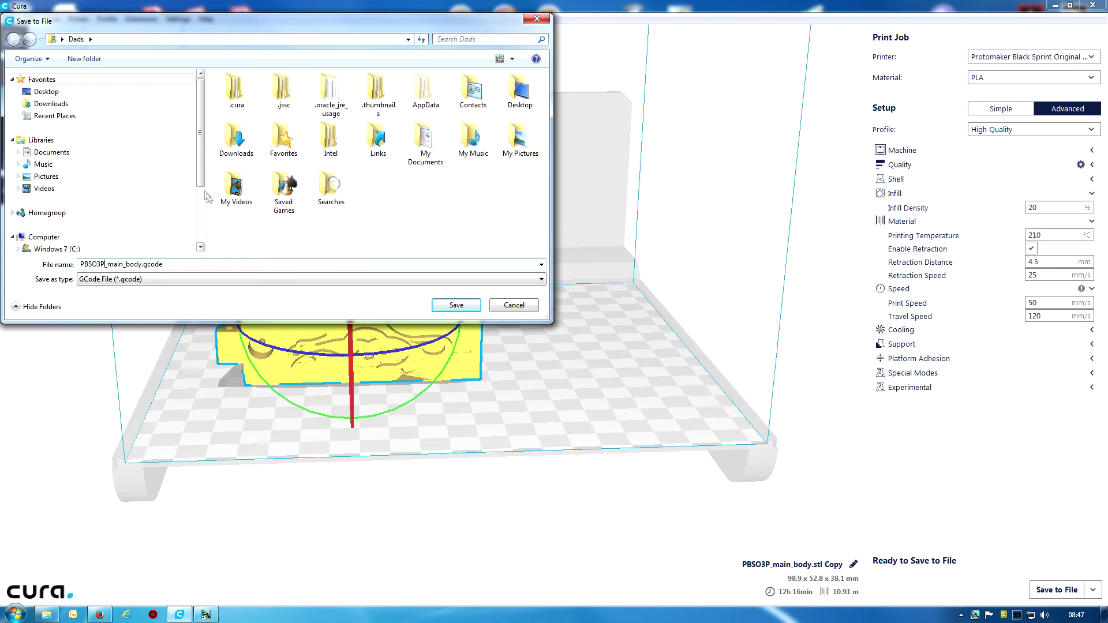
- Set the Simple setup's infill to Hollow, cutting the estimate to 10h 25min, then cancel Save to File
left_click(525, 310)
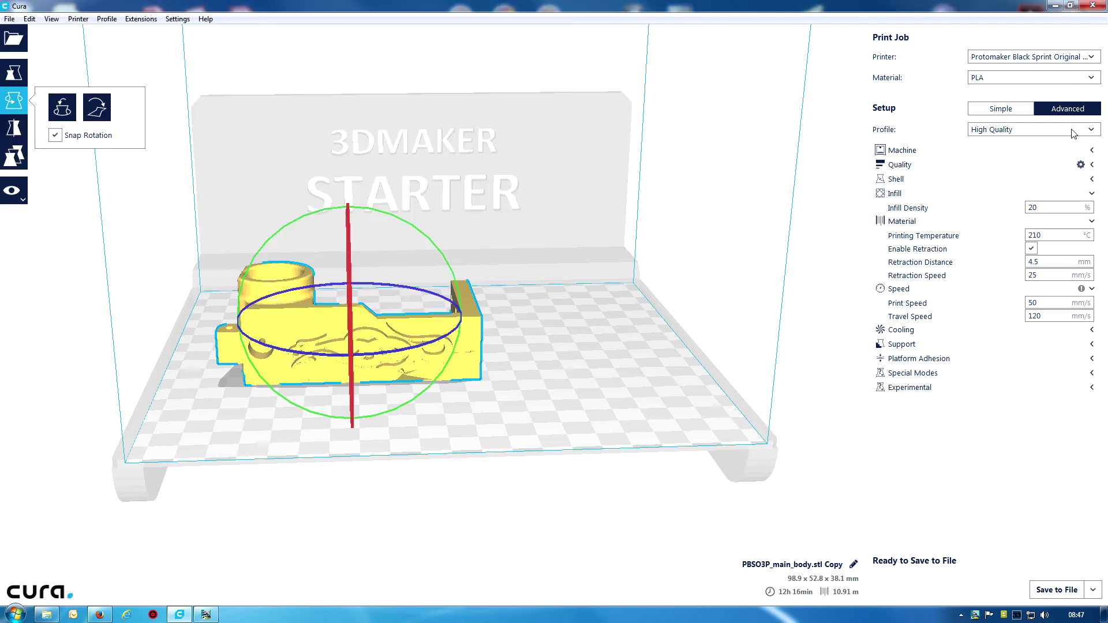
left_click(1017, 112)
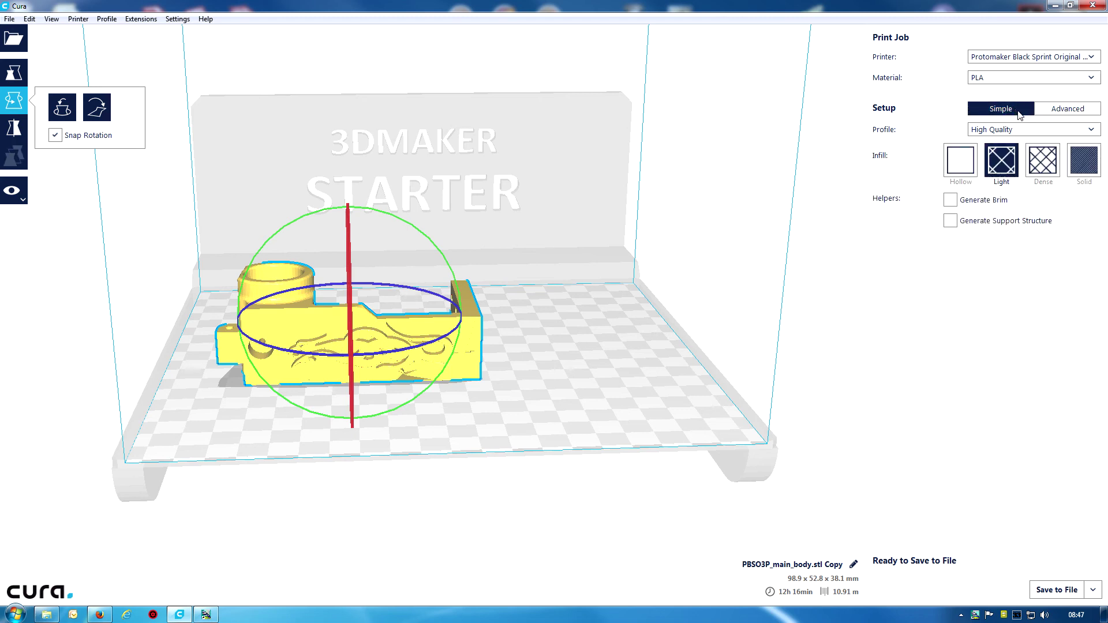
left_click(962, 170)
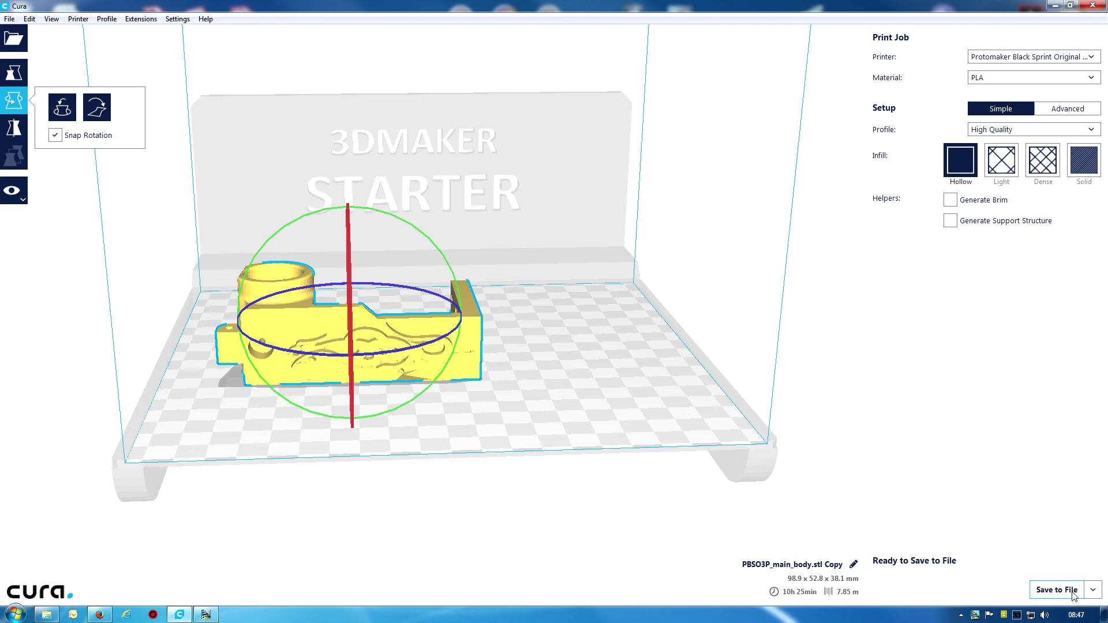
left_click(1074, 595)
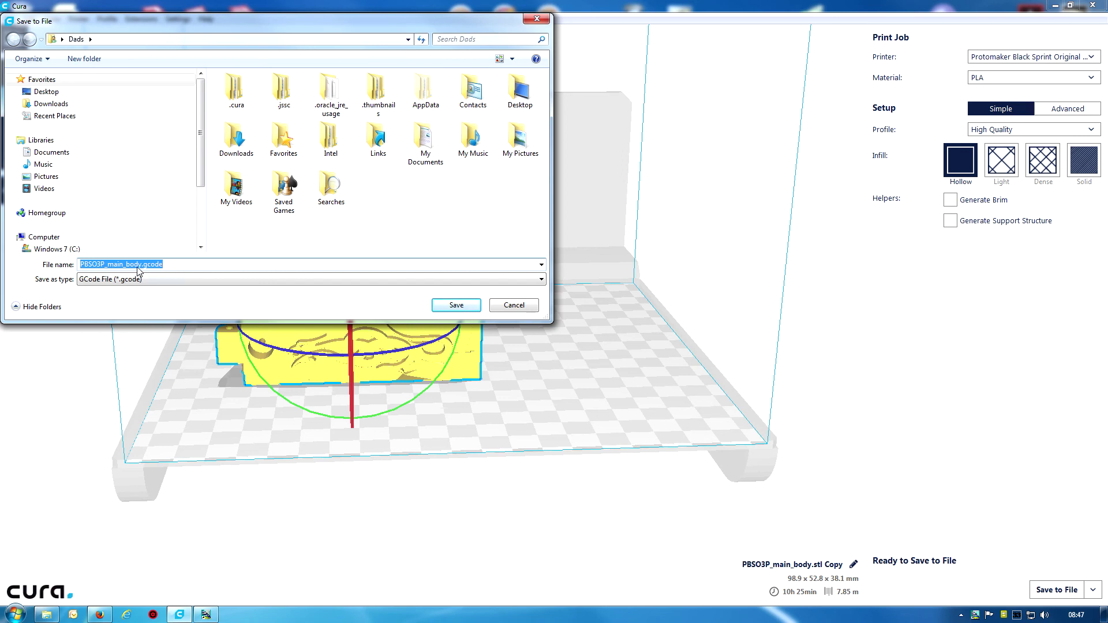
left_click(515, 306)
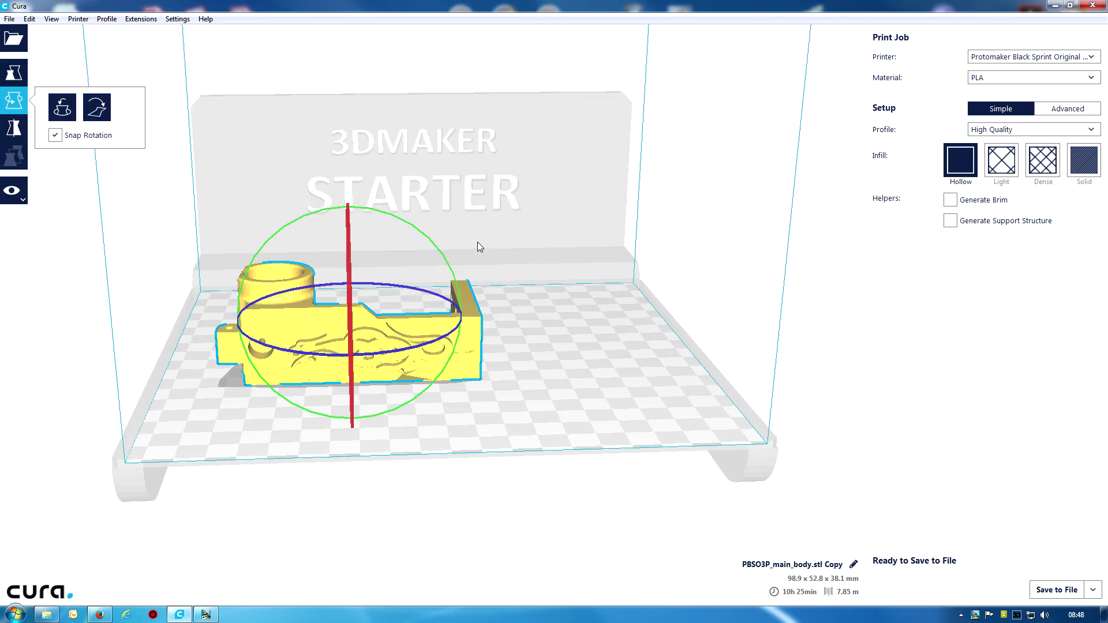
left_click(141, 19)
left_click(184, 33)
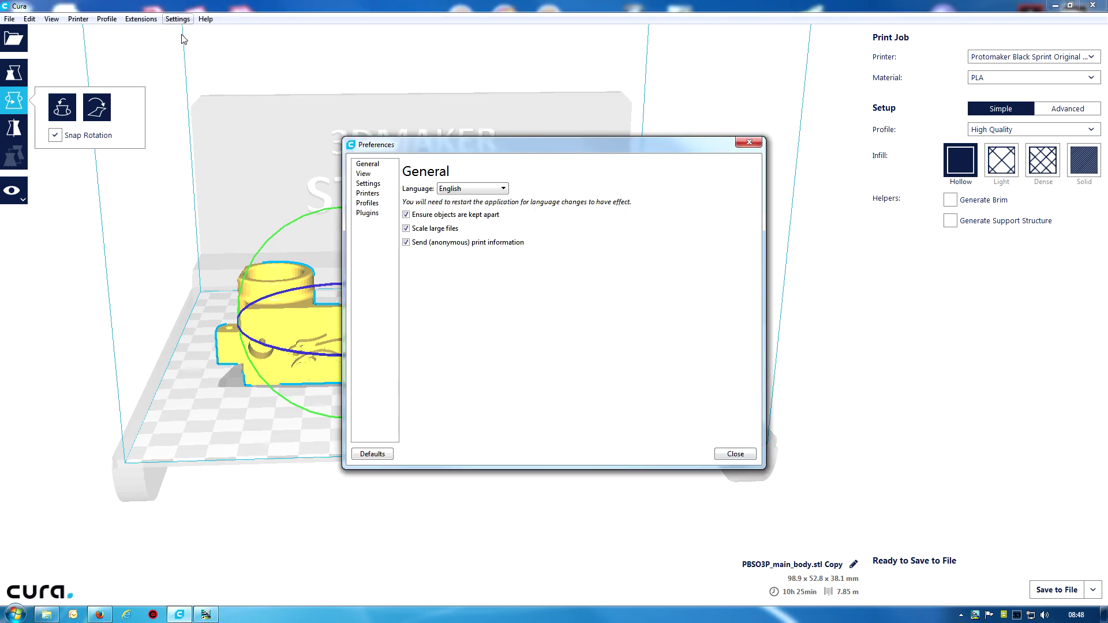
left_click(370, 185)
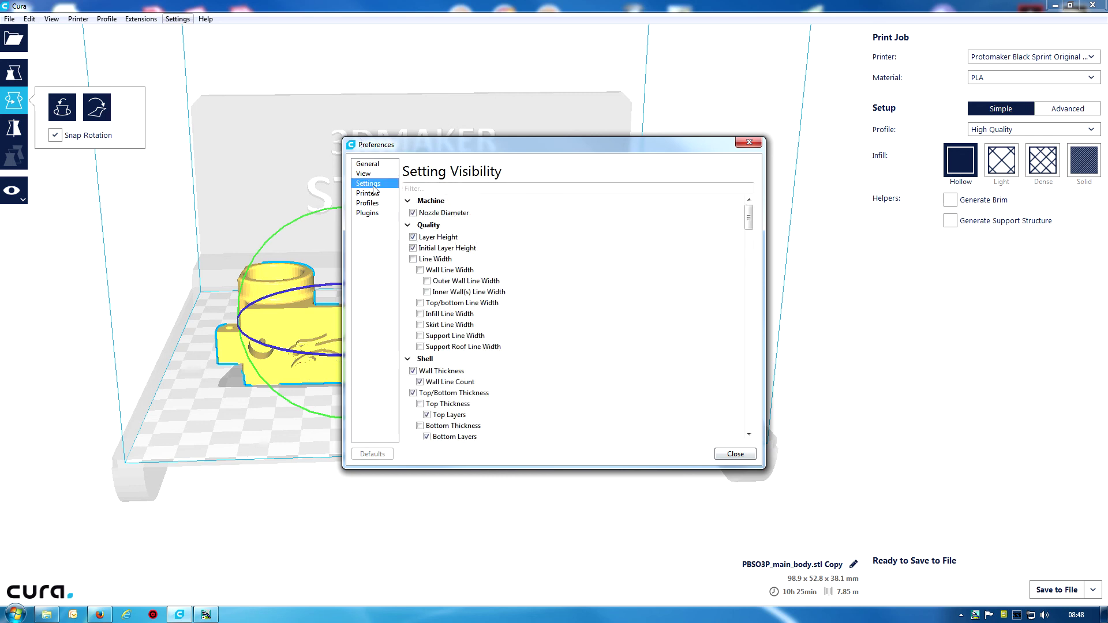
left_click(370, 194)
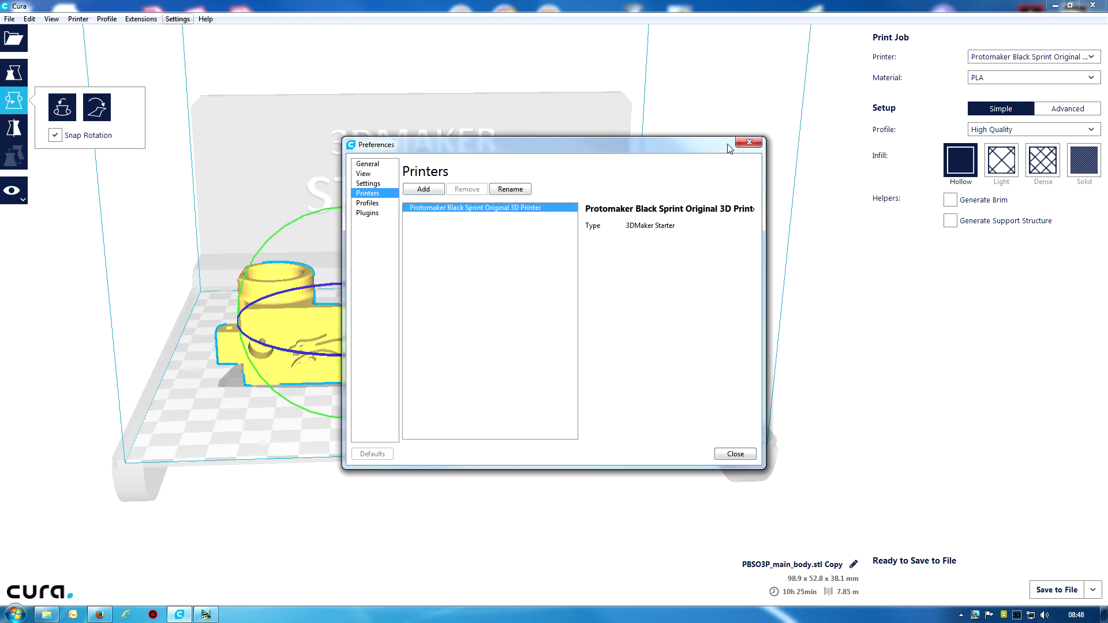
left_click(749, 143)
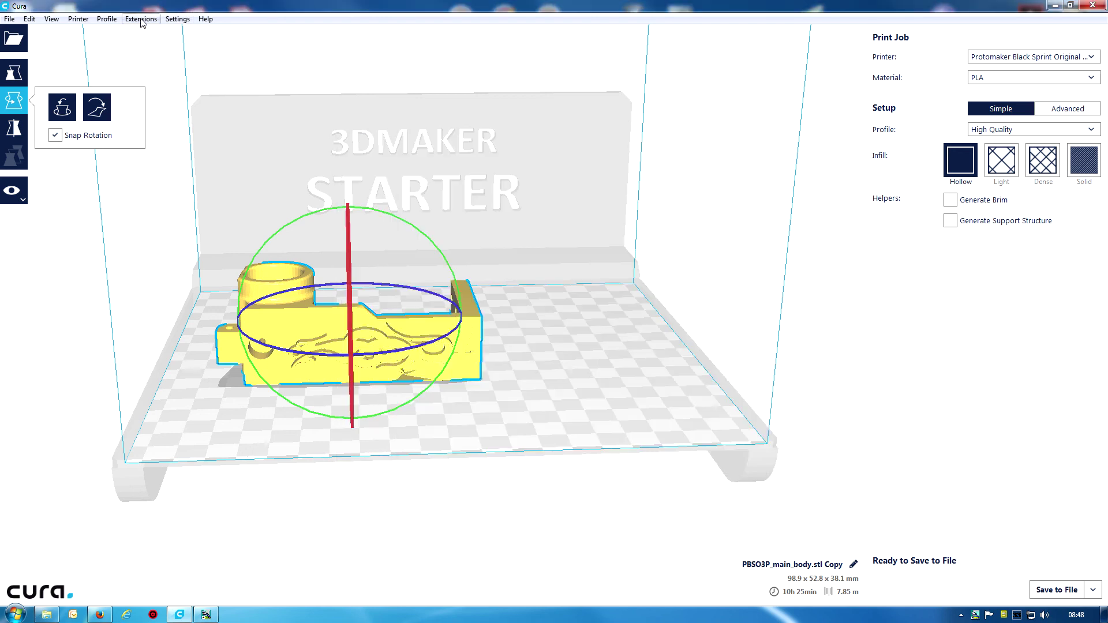
- Browse the Profile quality list, then the Edit, Settings and Help menus
left_click(110, 20)
left_click(109, 20)
left_click(110, 20)
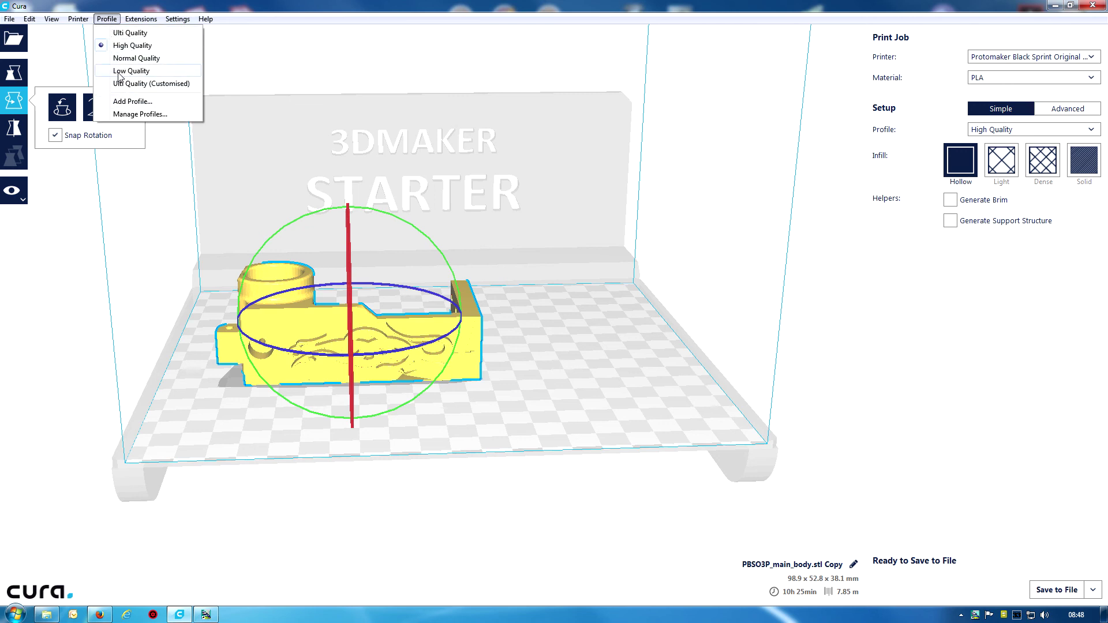
mouse_move(44, 22)
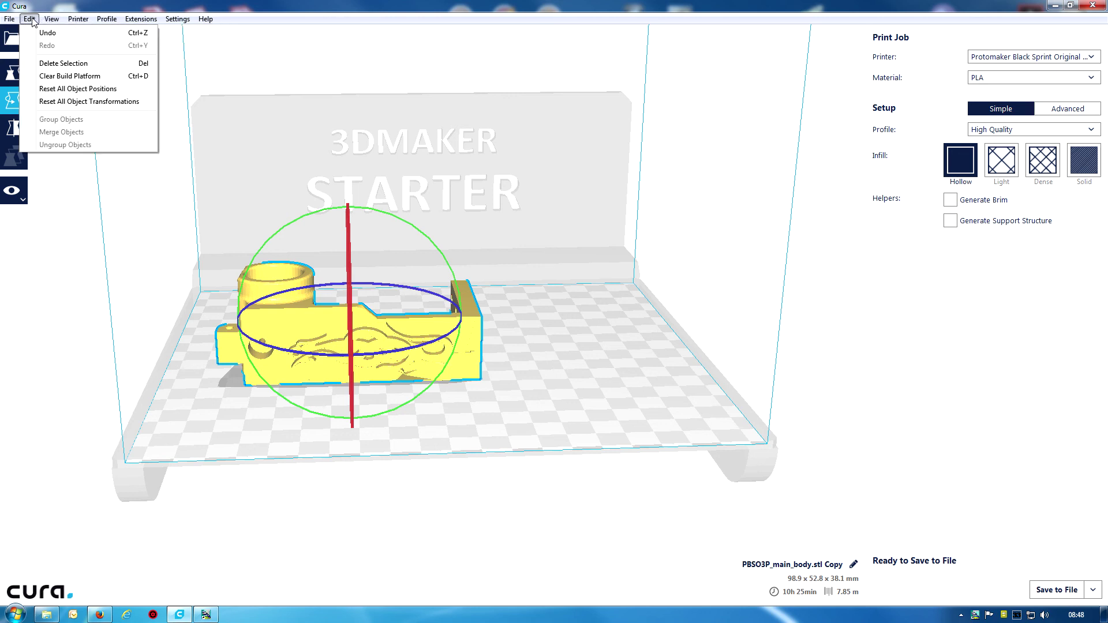
mouse_move(174, 23)
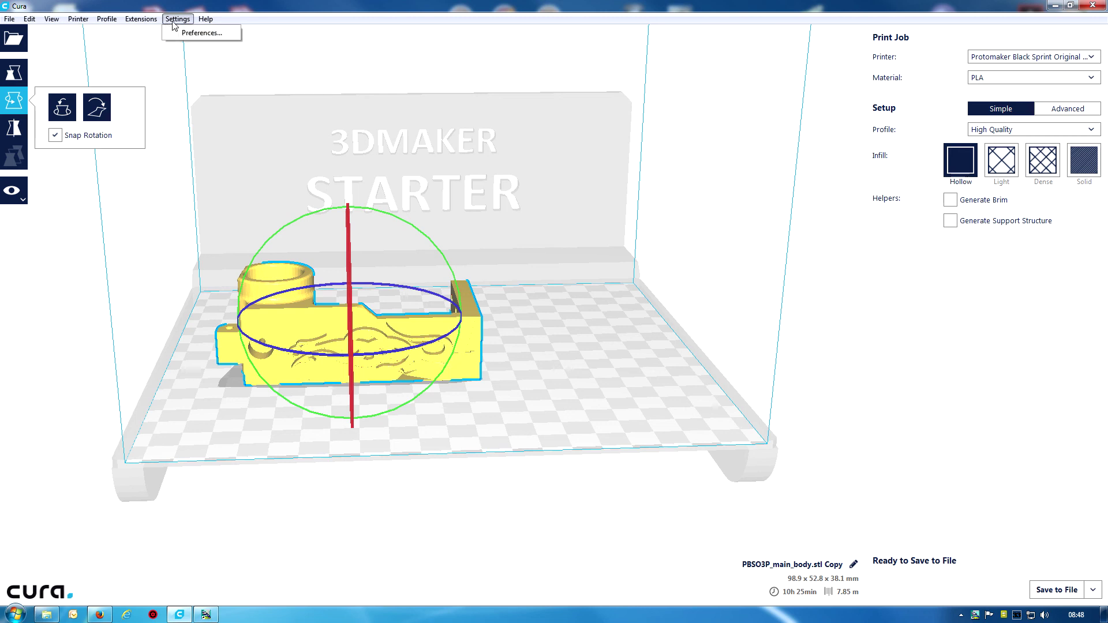
mouse_move(208, 23)
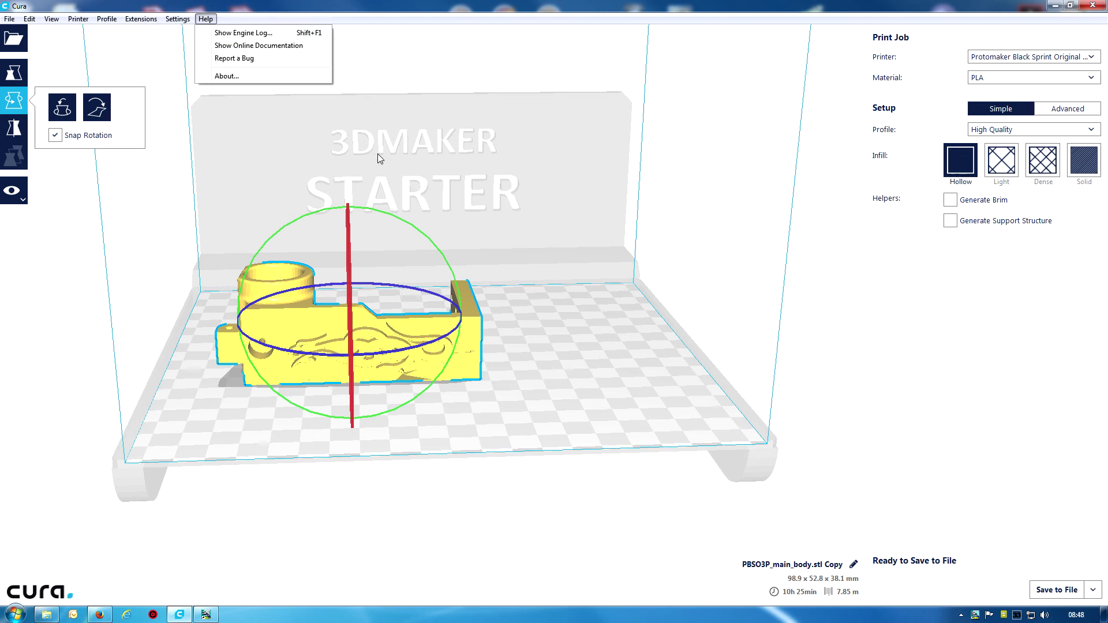
left_click(254, 78)
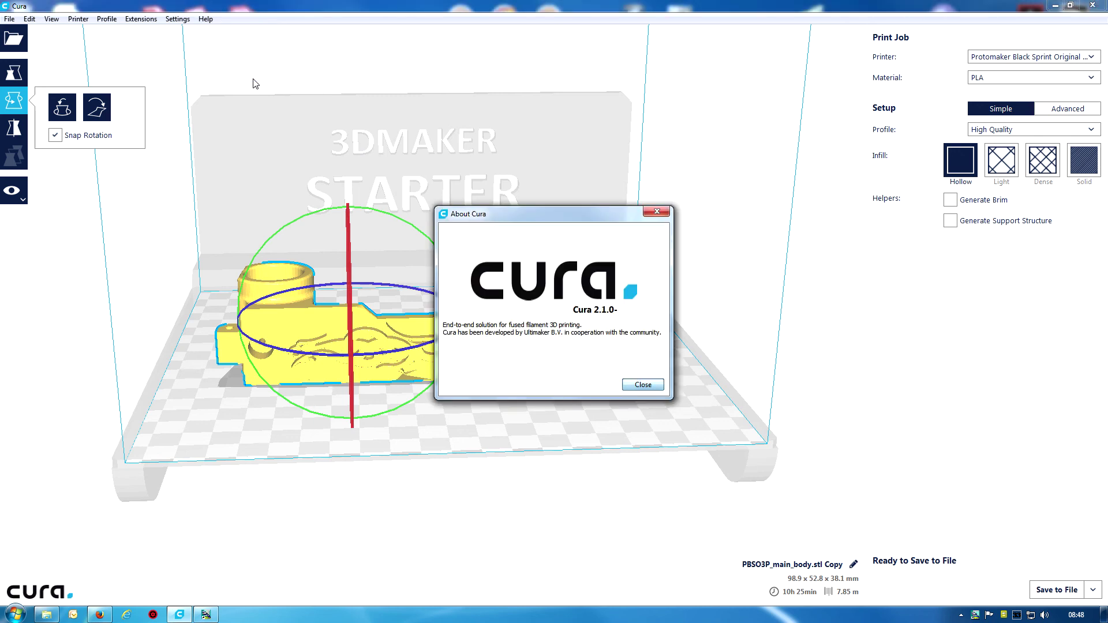